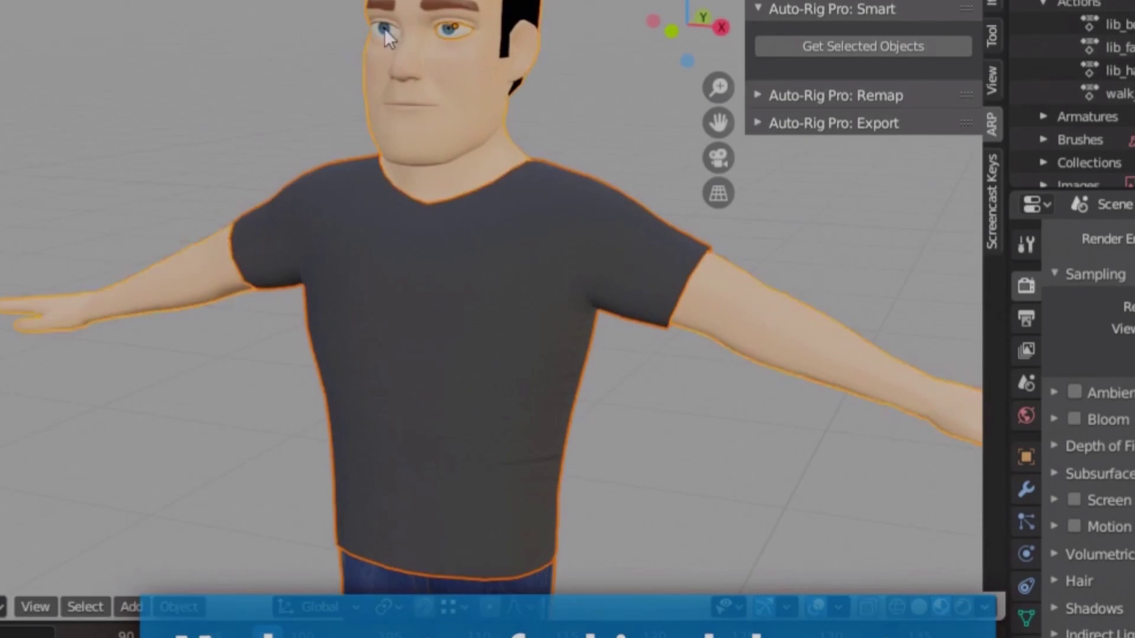
Load the selected character meshes into Auto-Rig Pro Smart and place body markers on the T-shirt character.
left_click(863, 46)
left_click(867, 74)
left_click(863, 46)
scroll(568, 247, "up", 3)
left_click(863, 46)
left_click(377, 103)
left_click(863, 46)
left_click(567, 176)
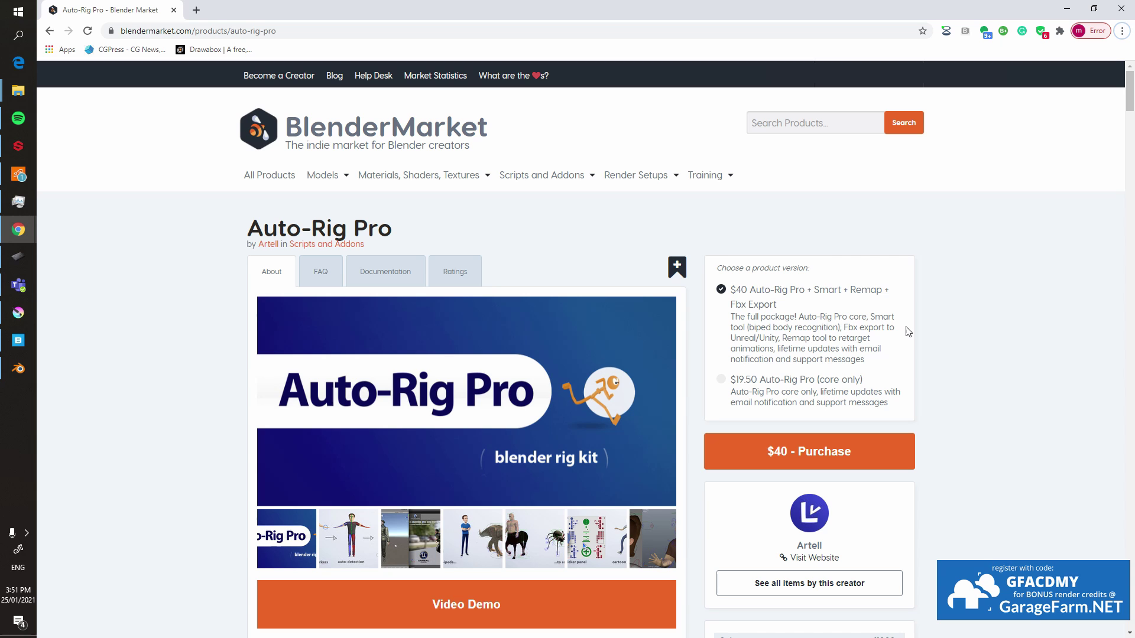
Review the Auto-Rig Pro product versions, ratings and supported Blender versions on the BlenderMarket page.
scroll(907, 331, "down", 1)
scroll(886, 292, "down", 3)
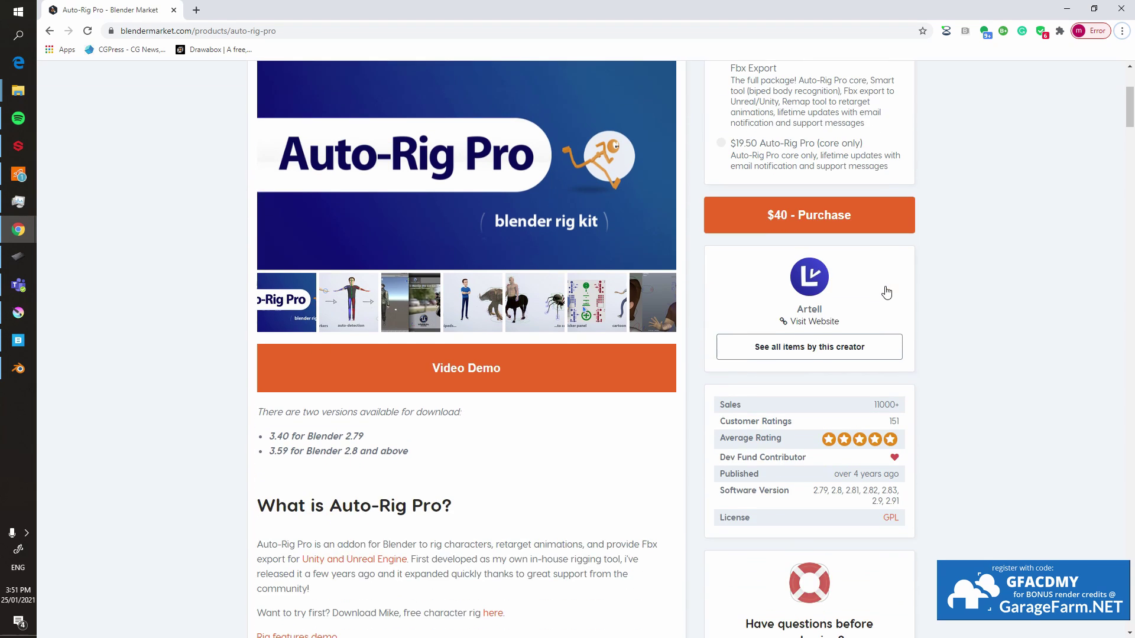
scroll(912, 279, "up", 2)
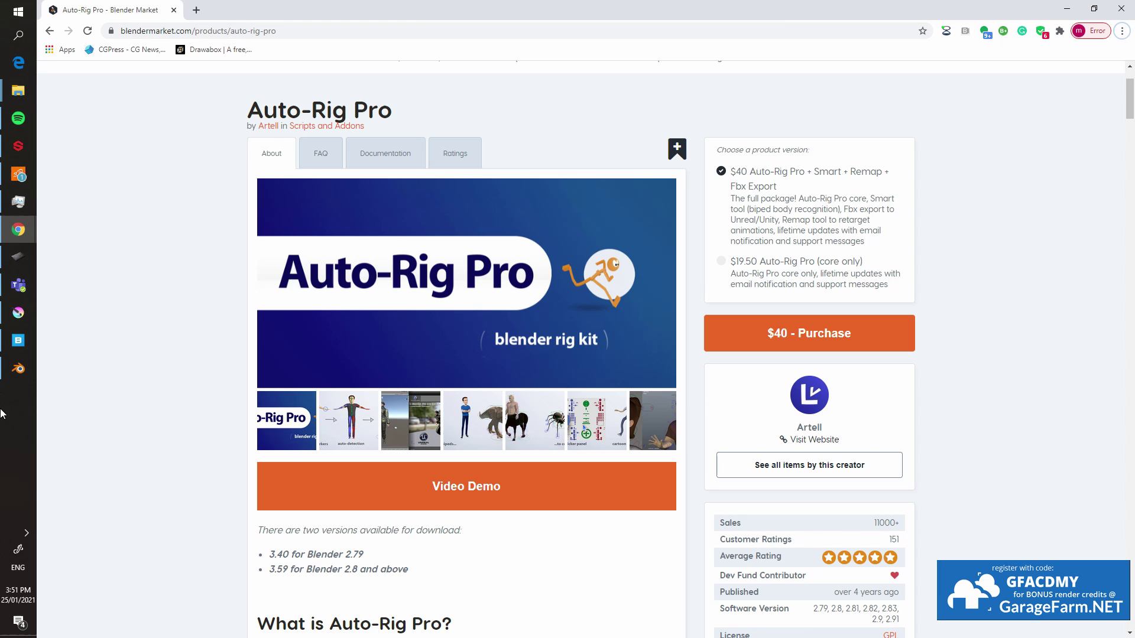
Switch to Blender and examine the hooded character from the front.
left_click(18, 368)
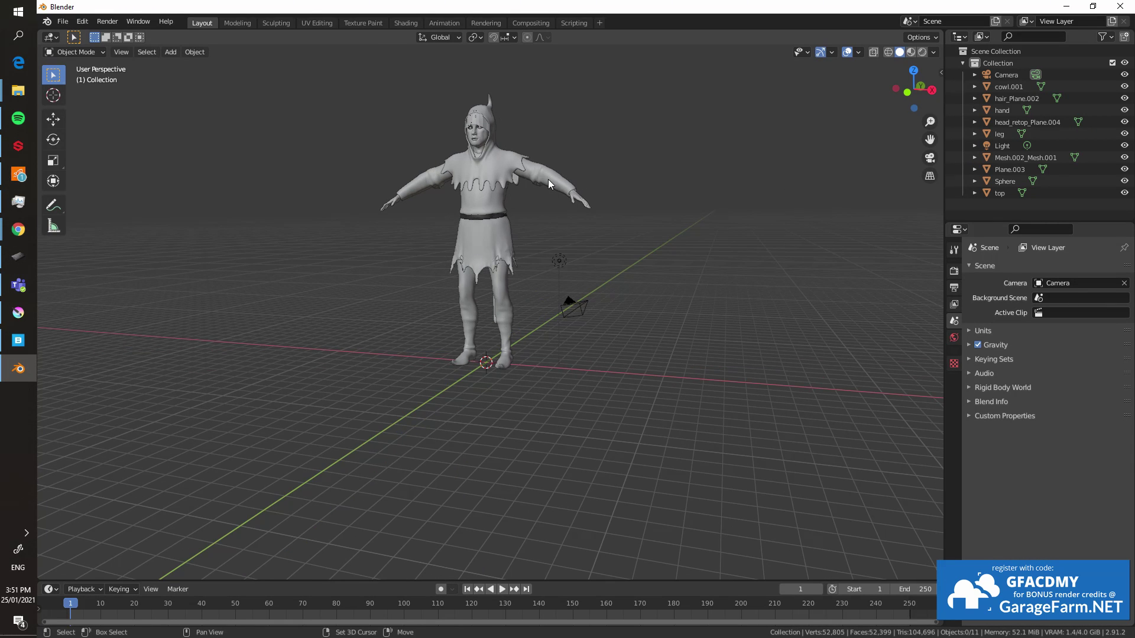
middle_click_drag(548, 179, 636, 241, "shift")
middle_click_drag(712, 222, 594, 306)
scroll(750, 228, "up", 4)
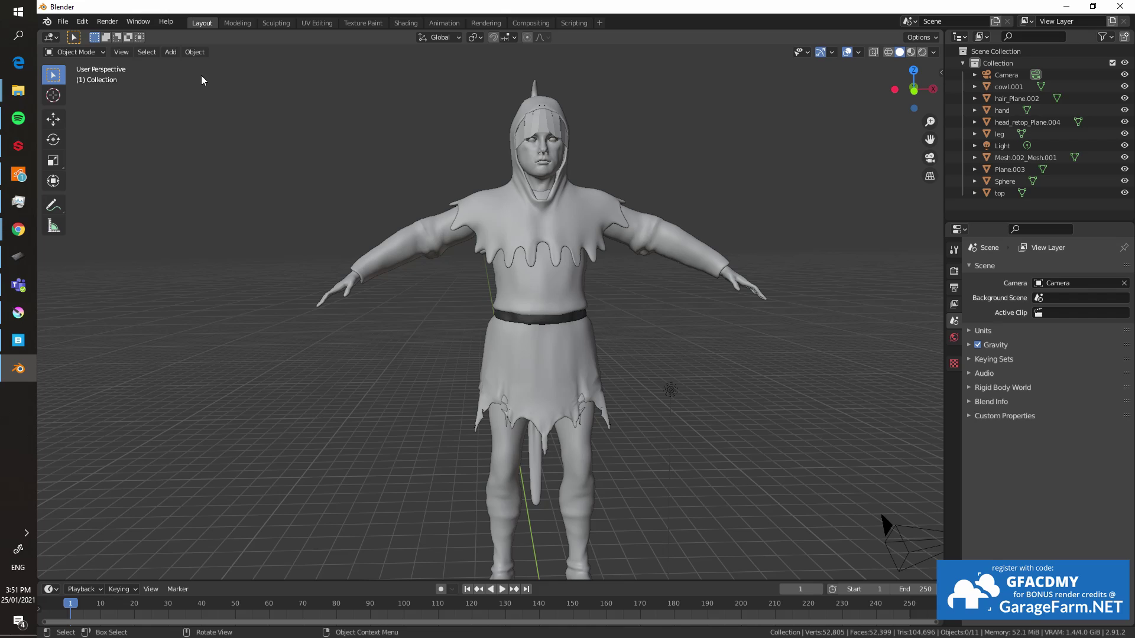
Look up the Auto-Rig Pro archives in the add-on installation browser and leave it without installing anything.
left_click(63, 22)
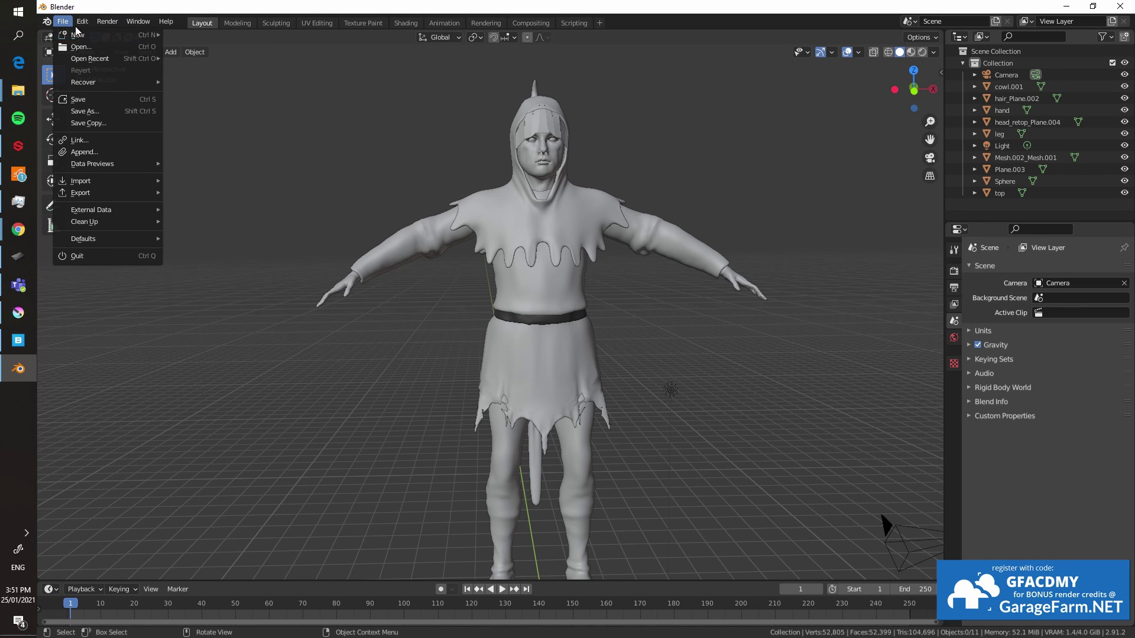
mouse_move(79, 22)
left_click(114, 203)
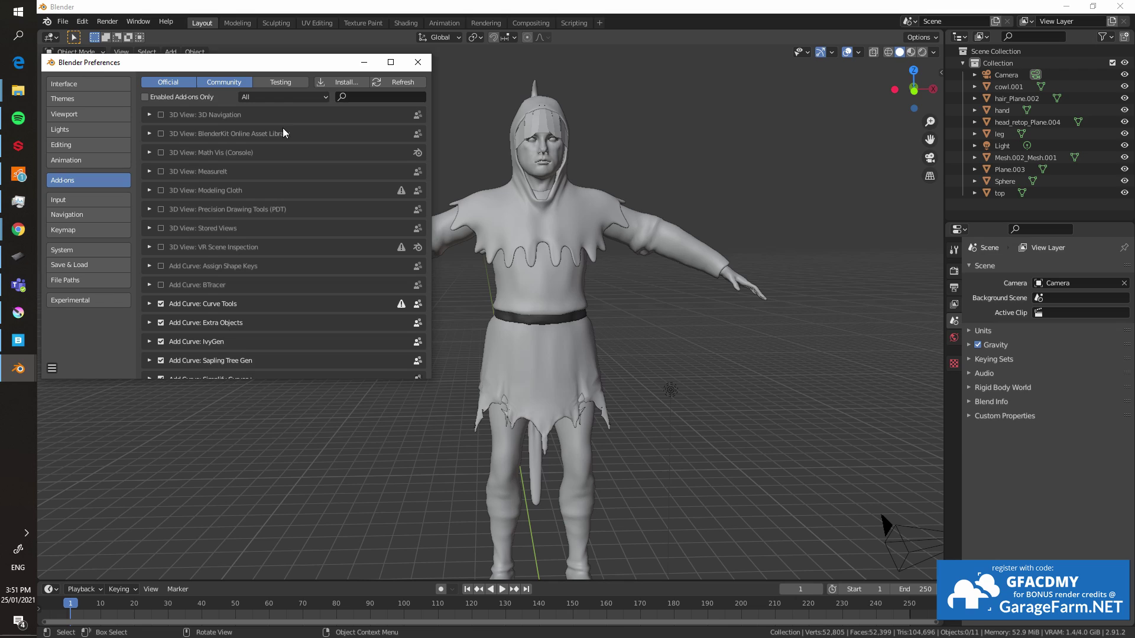
left_click(341, 82)
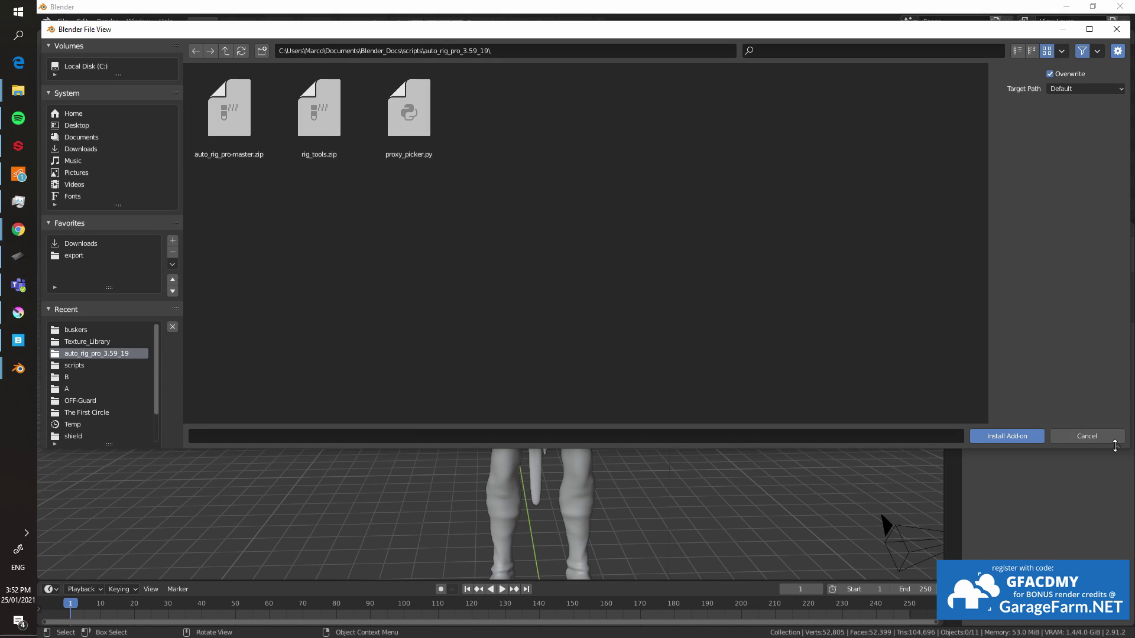
left_click(1086, 436)
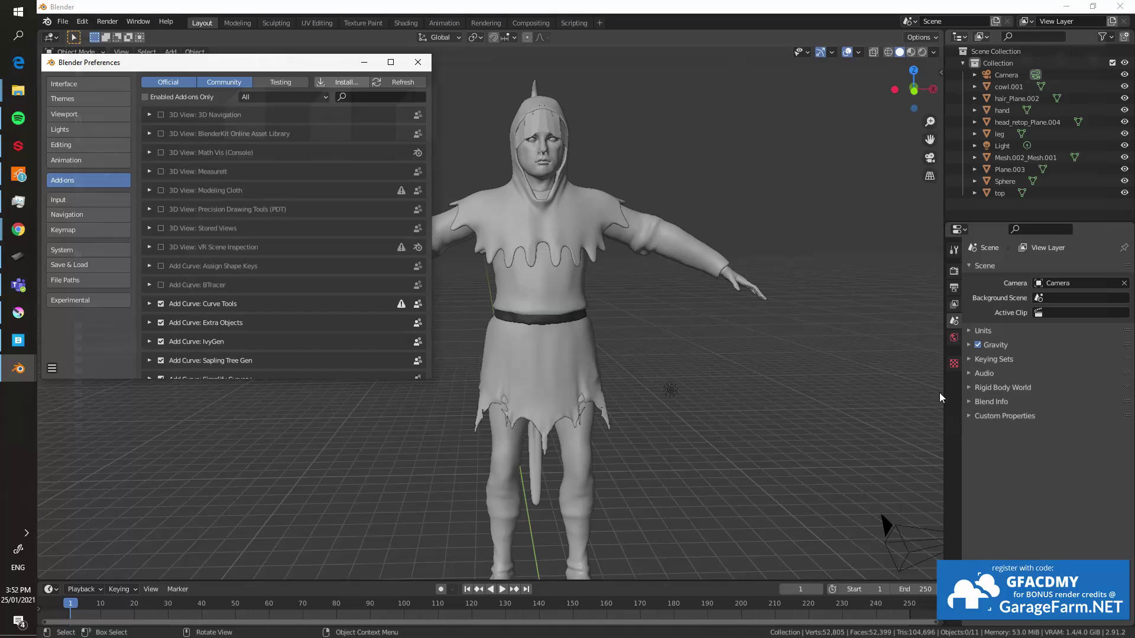
Load the selected meshes of the hooded character into Auto-Rig Pro Smart.
scroll(289, 222, "down", 10)
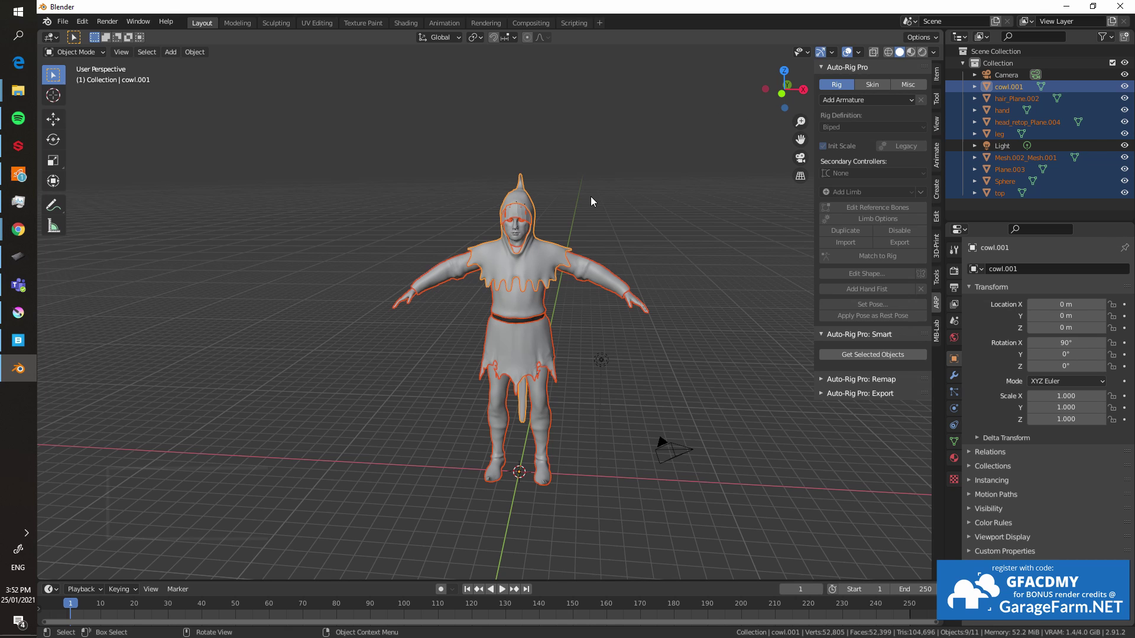
middle_click_drag(588, 186, 565, 185)
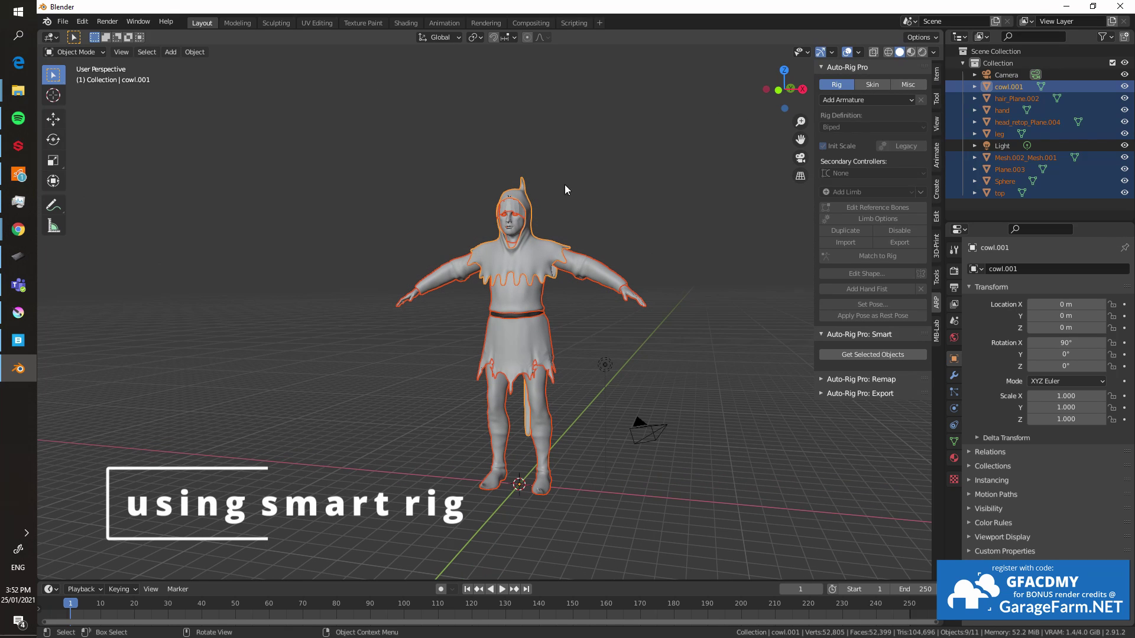
left_click(863, 354)
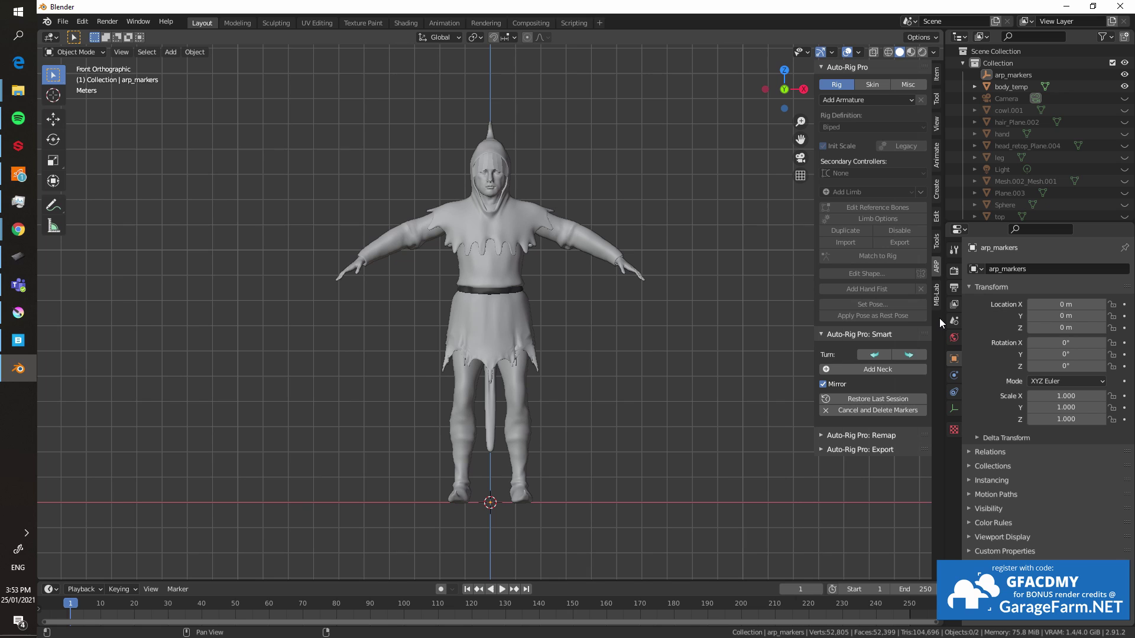
Place the mirrored Smart markers on the character's neck, chin, shoulders, wrists, spine root and ankles.
left_click(877, 370)
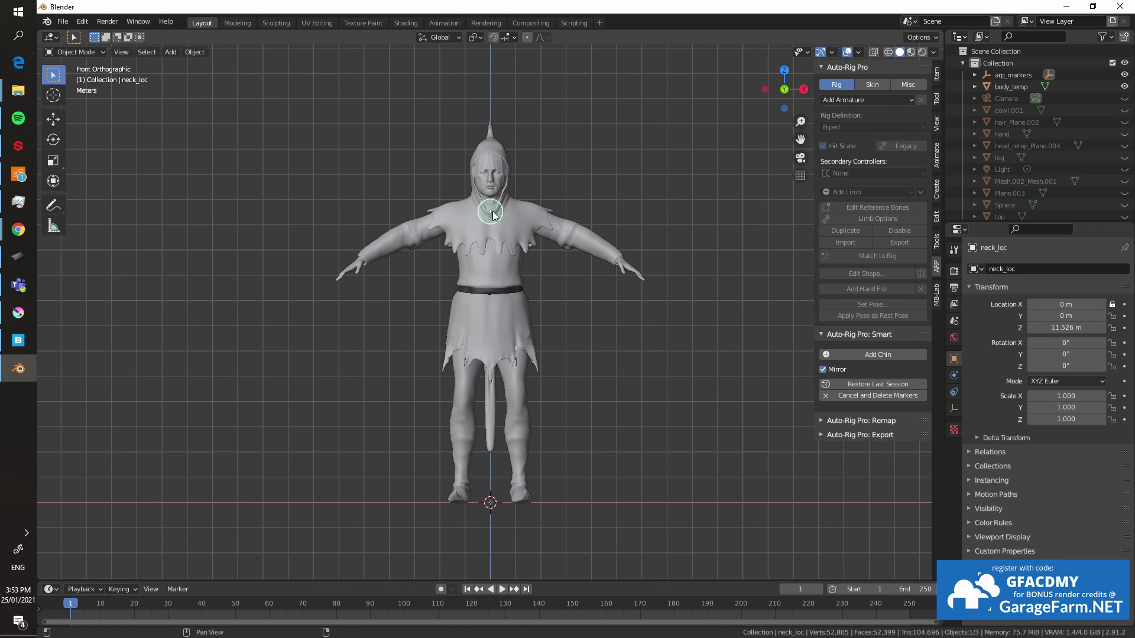
left_click(490, 212)
left_click(877, 354)
left_click(489, 193)
left_click(877, 355)
left_click(529, 206)
left_click(877, 355)
left_click(619, 261)
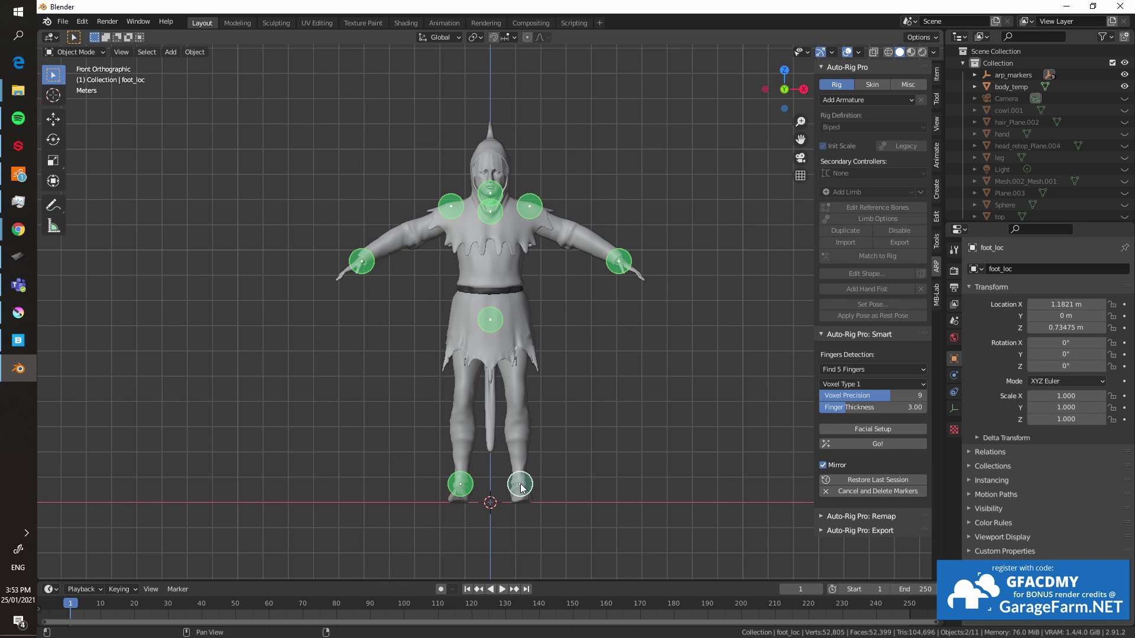
left_click(520, 484)
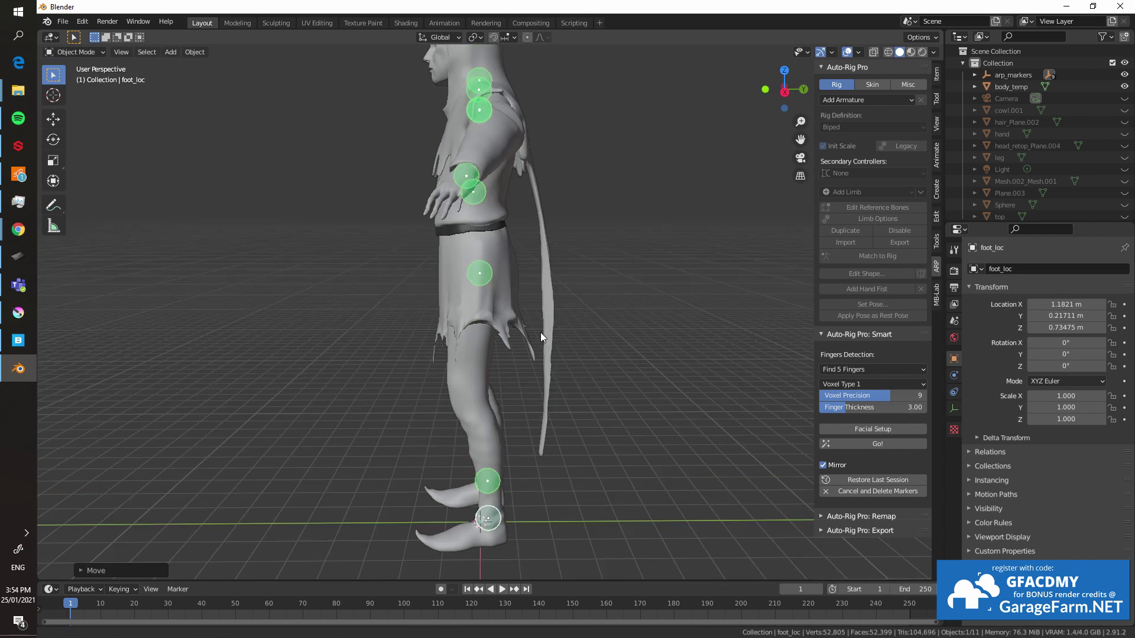
Move the chin marker forward in side view to about Y -1.13 m, in front of the face.
middle_click_drag(540, 332, 496, 248)
left_click(459, 167)
key("g")
left_click(433, 194)
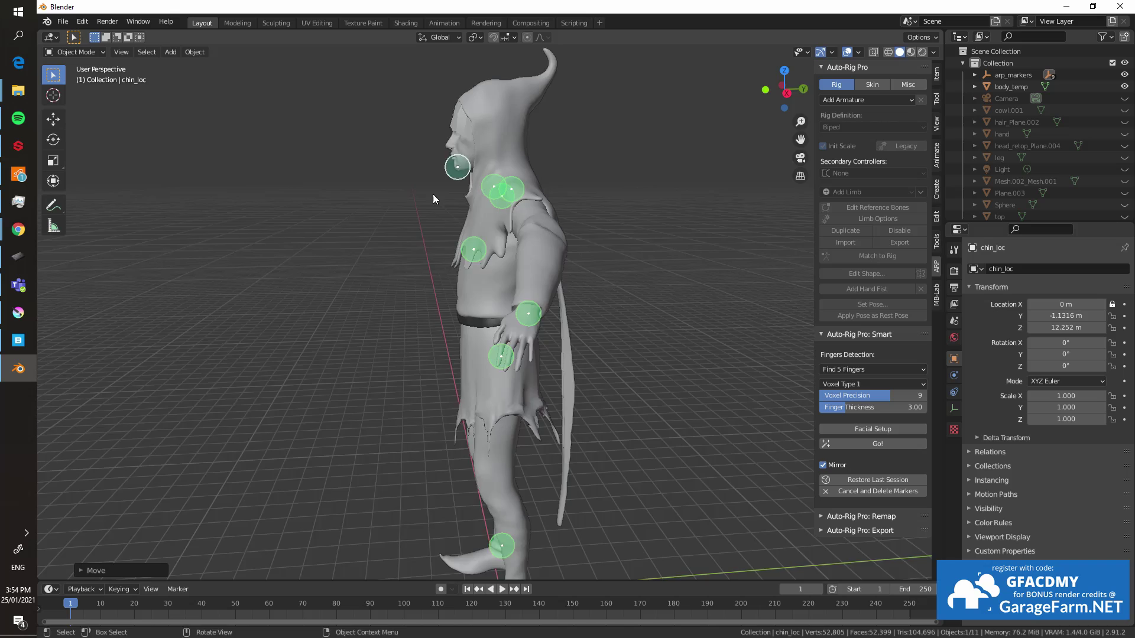
left_click(501, 193)
middle_click_drag(520, 207, 590, 221)
Run the Smart detection with Find 5 Fingers, and match the control rig to the generated reference bones.
left_click(877, 443)
mouse_move(697, 247)
middle_mouse_down()
mouse_move(665, 228)
mouse_move(622, 299)
mouse_move(645, 308)
middle_mouse_up()
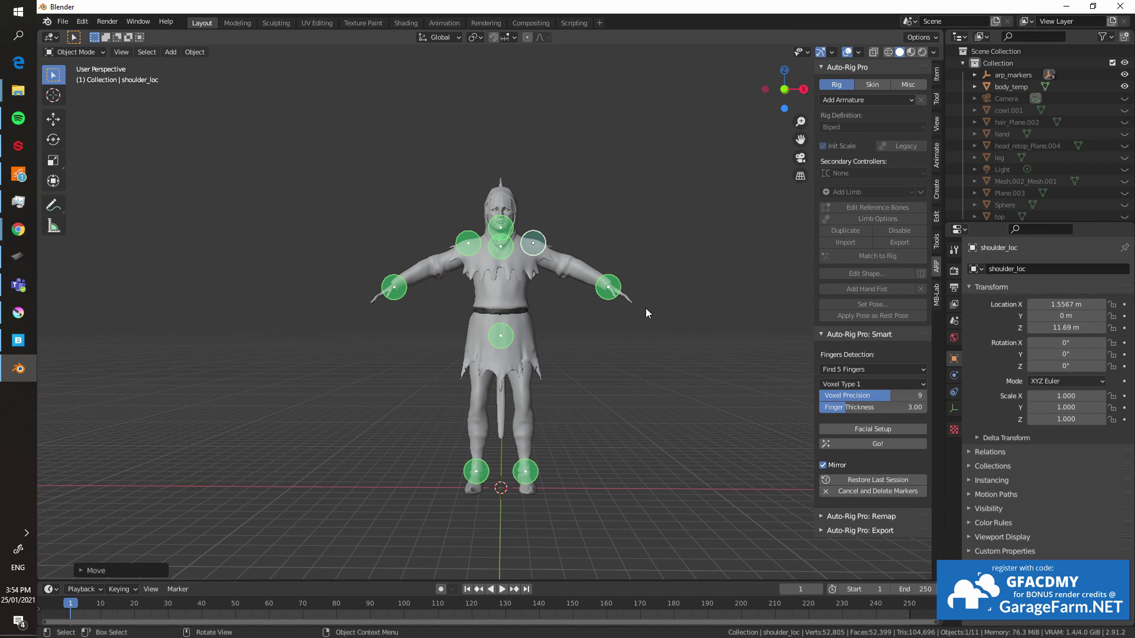
left_click(881, 443)
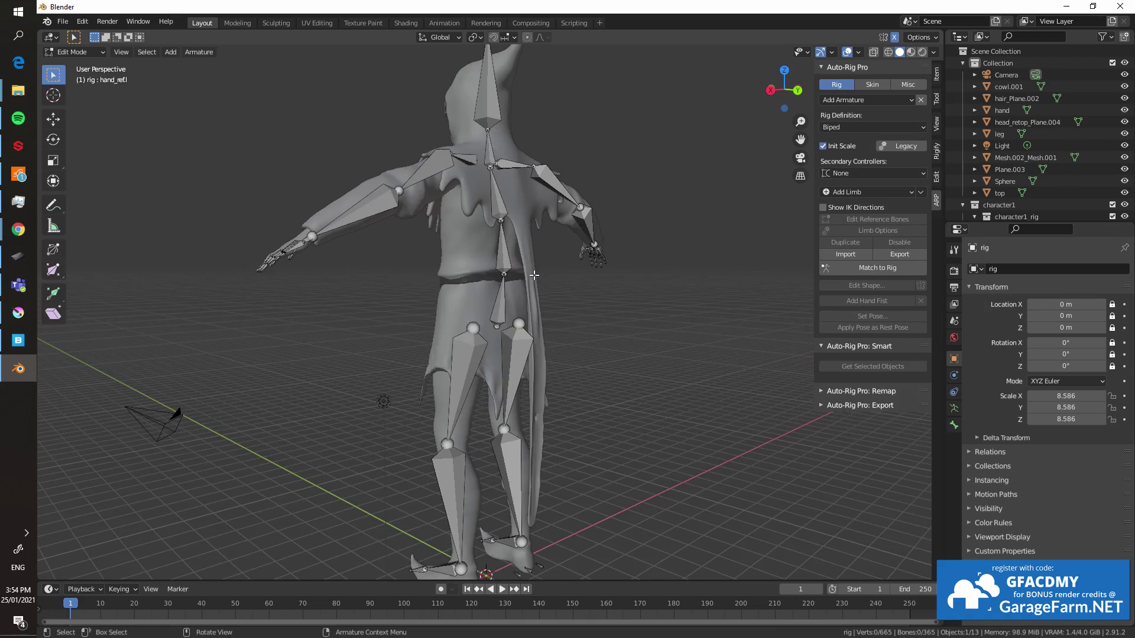
mouse_move(500, 338)
middle_mouse_down()
mouse_move(501, 312)
mouse_move(500, 342)
middle_mouse_up()
middle_click_drag(501, 273, 542, 401)
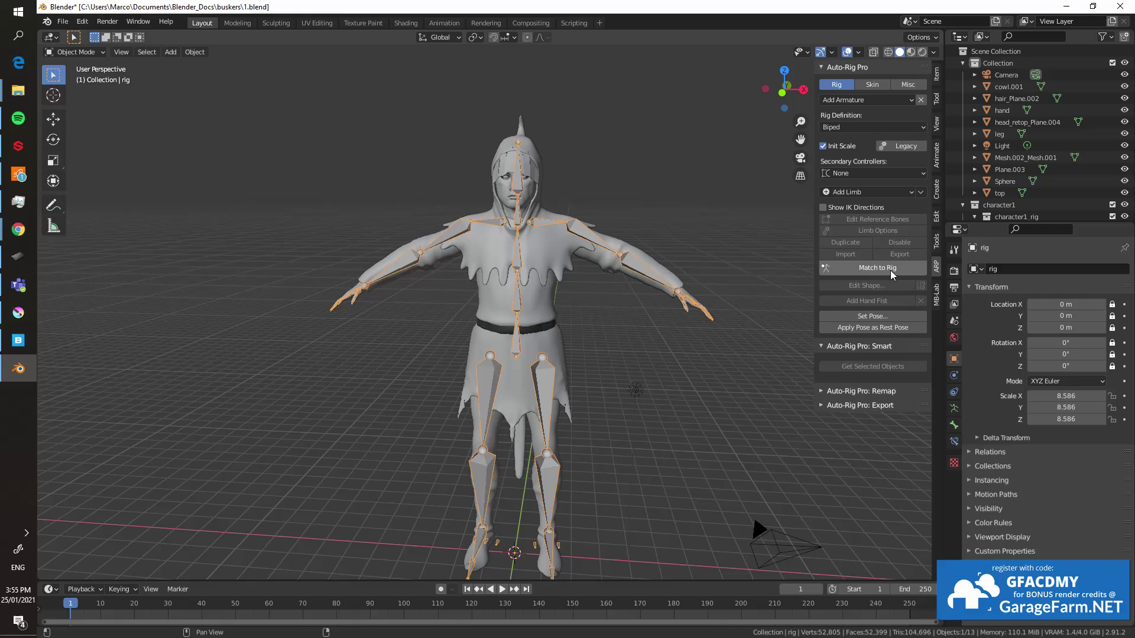
left_click(894, 273)
scroll(664, 405, "down", 2)
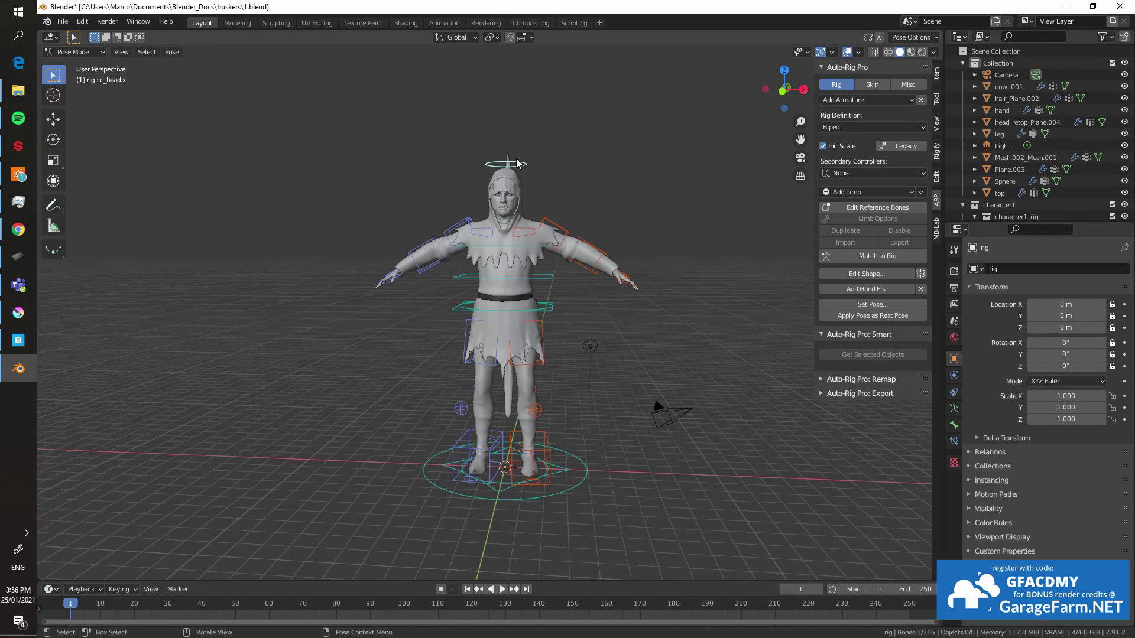
Try rotating the head controller and the character's left upper-arm controller to test the rig.
middle_click_drag(663, 405, 615, 199)
key("r")
right_click(658, 119)
middle_click_drag(658, 119, 745, 122)
left_click(552, 233)
key("r")
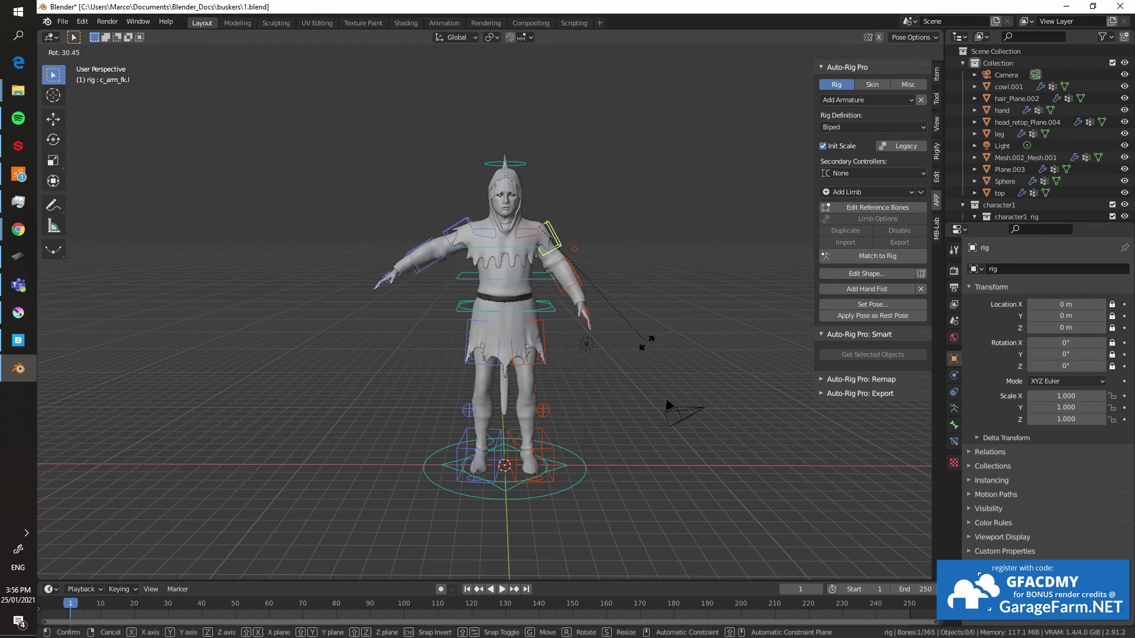
right_click(643, 343)
Test the character's right arm, foot and root controllers, and clear the rotation of all pose bones.
left_click(463, 239)
left_click(548, 453)
left_click(550, 309)
middle_click_drag(716, 313, 710, 378)
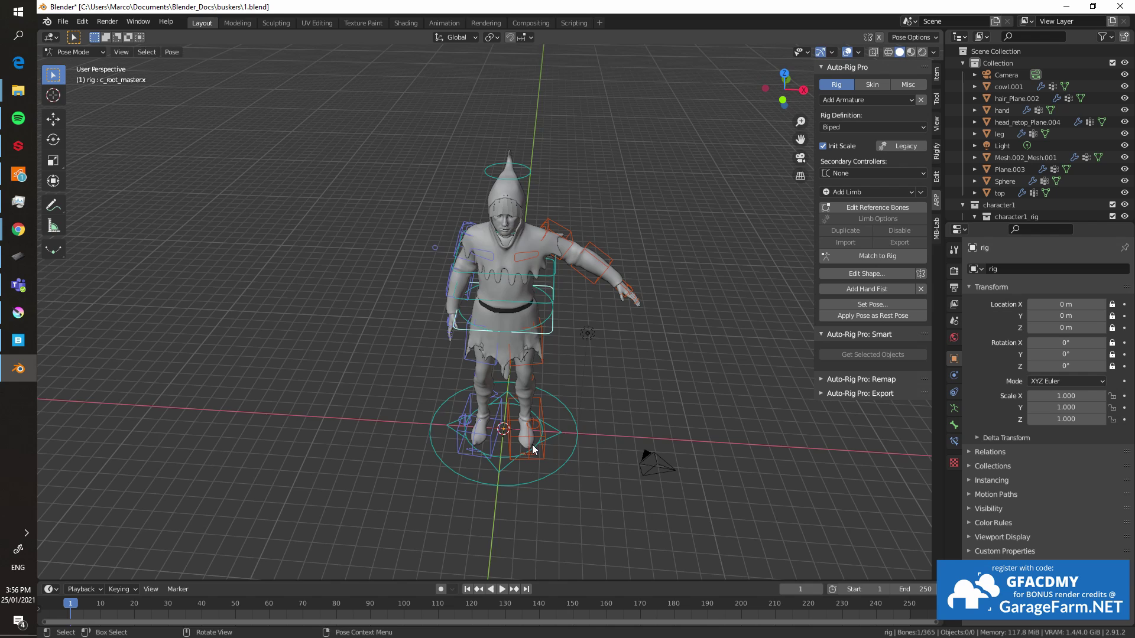
left_click(532, 449)
middle_click_drag(600, 448, 606, 389)
key("a")
key("alt+r")
Import the FBX animation file Guitar Playing.fbx from the buskers folder.
left_click(63, 21)
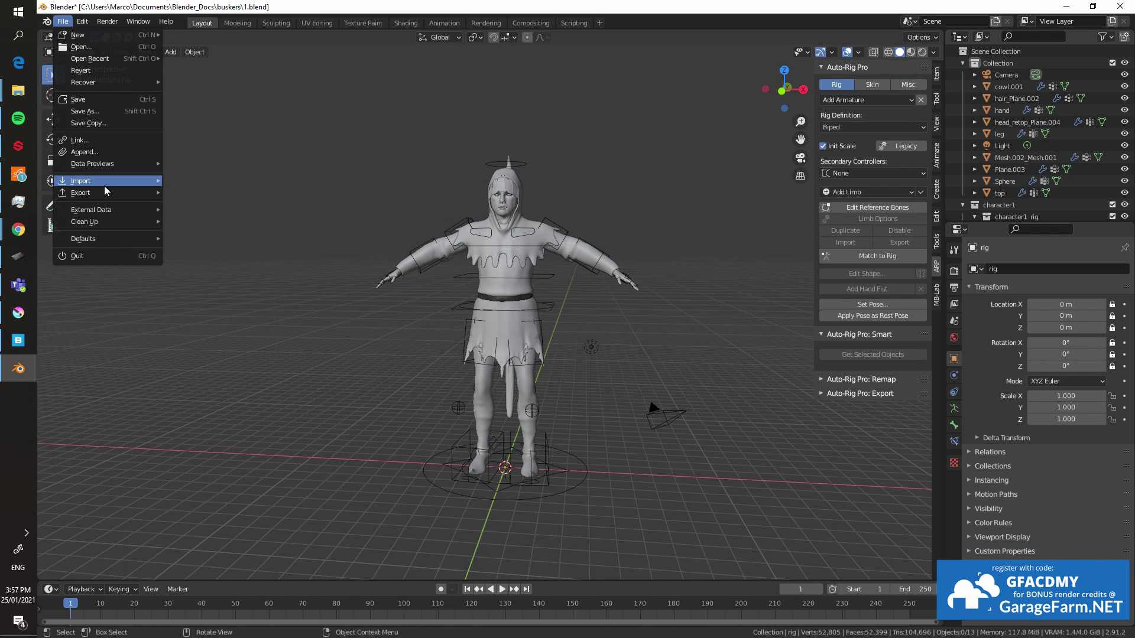
mouse_move(105, 185)
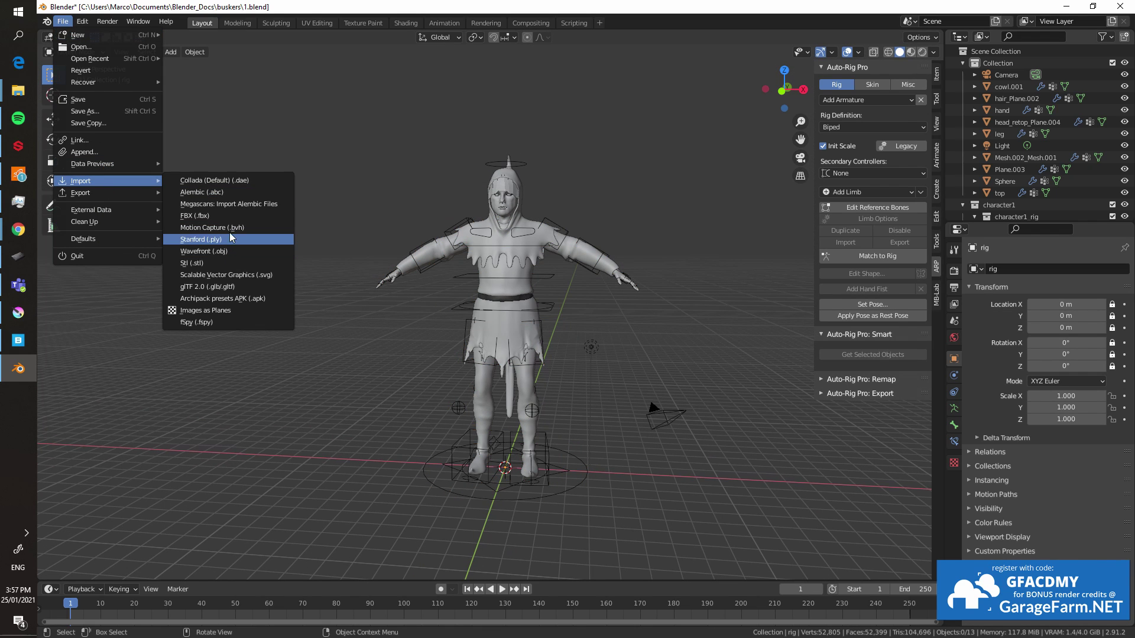
left_click(236, 218)
left_click(588, 225)
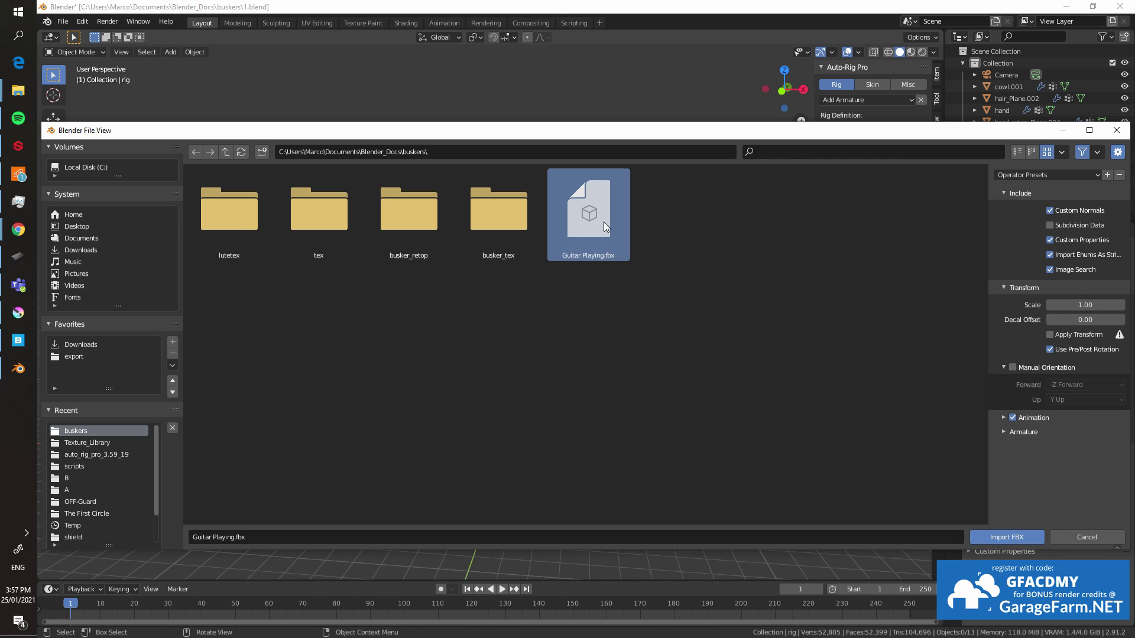
left_click(992, 537)
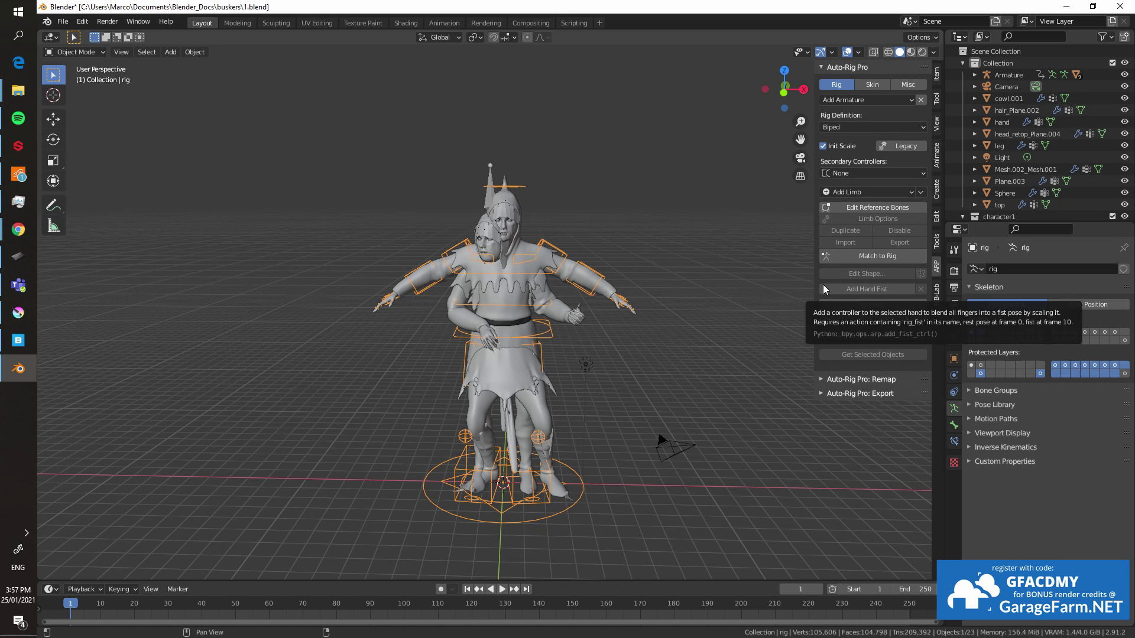
Set Armature as the source armature in Auto-Rig Pro Remap and freeze it.
left_click(835, 379)
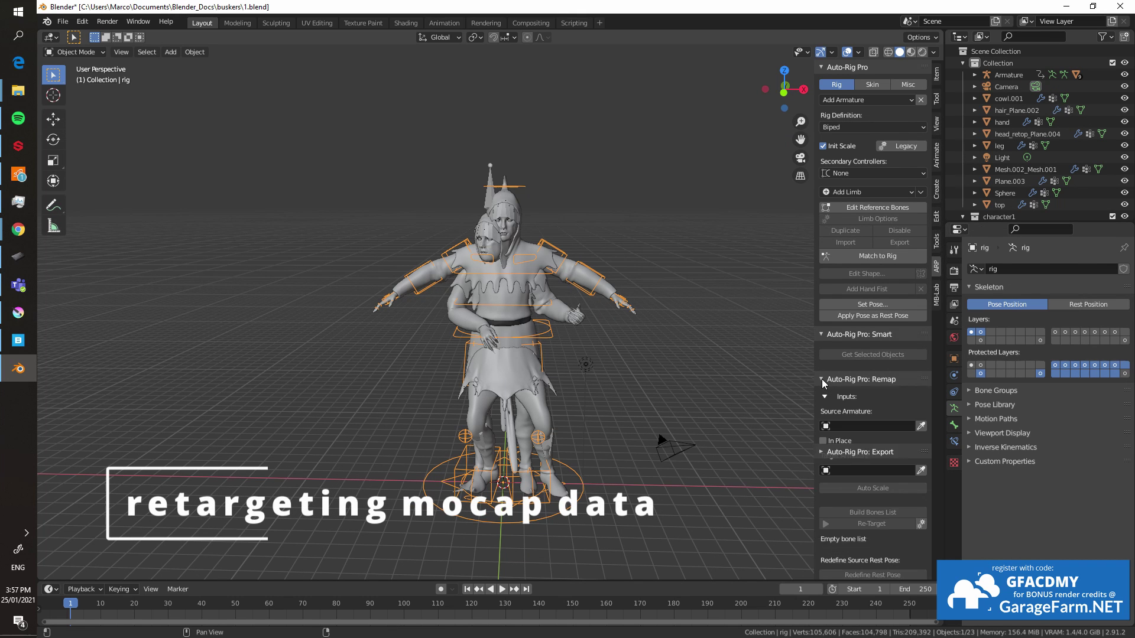
scroll(837, 379, "down", 1)
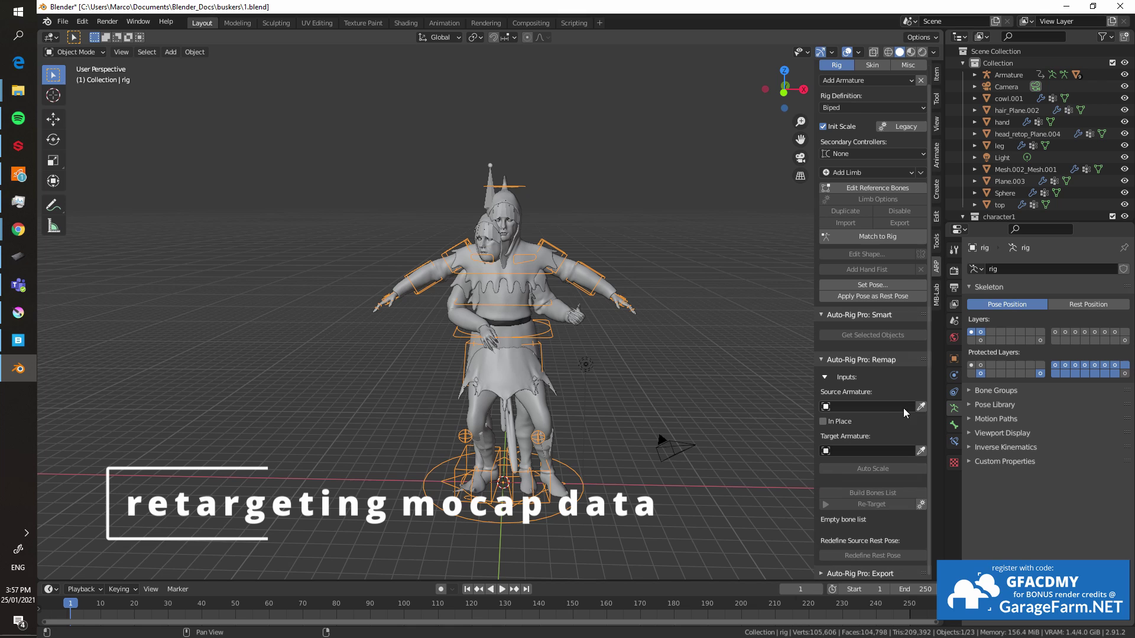
left_click(874, 407)
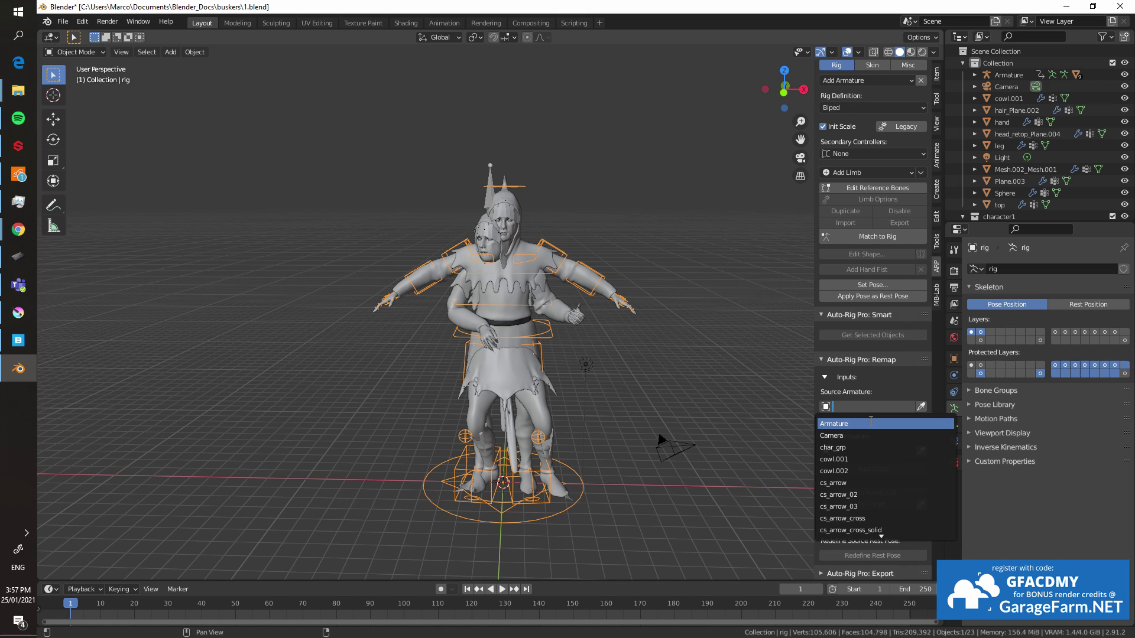
left_click(869, 423)
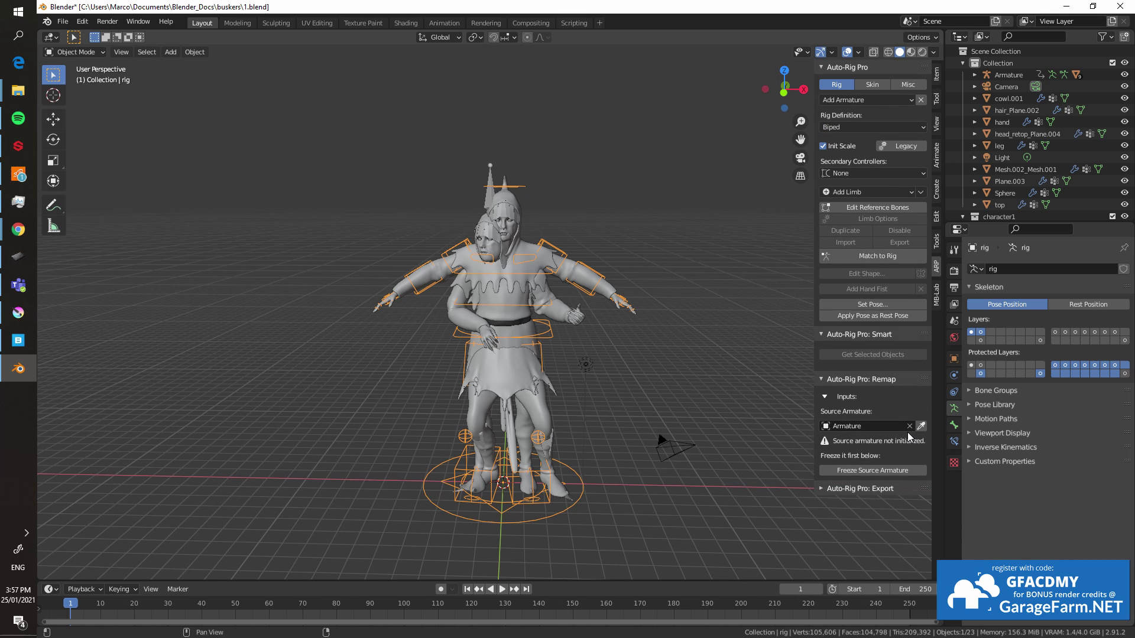
left_click(871, 471)
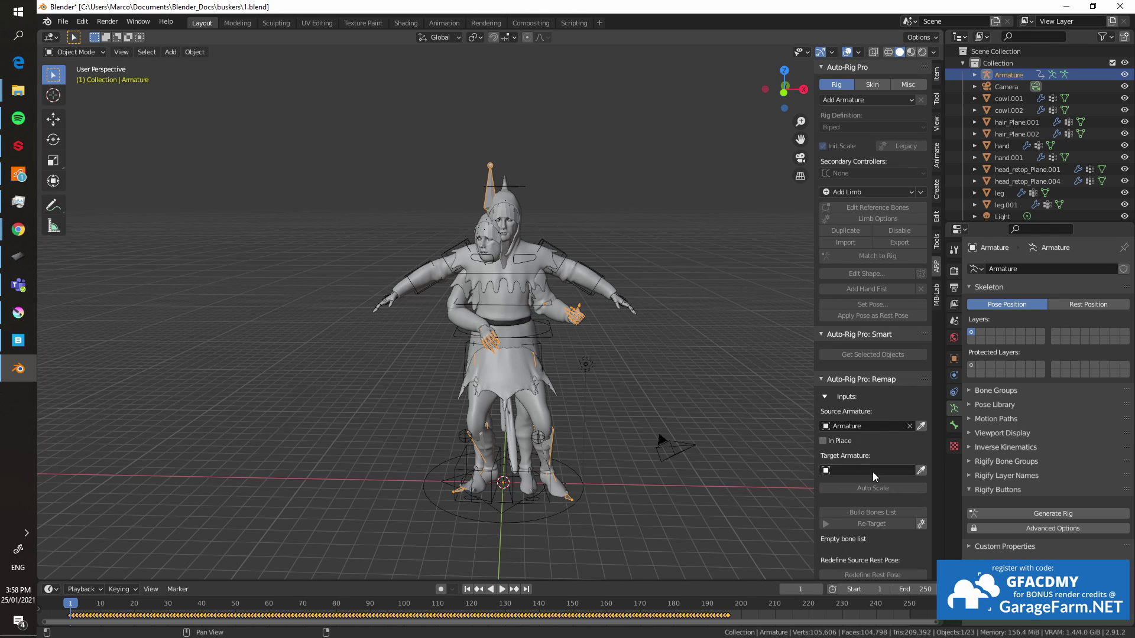
Set rig as the target armature and build the bones list for retargeting.
left_click(873, 472)
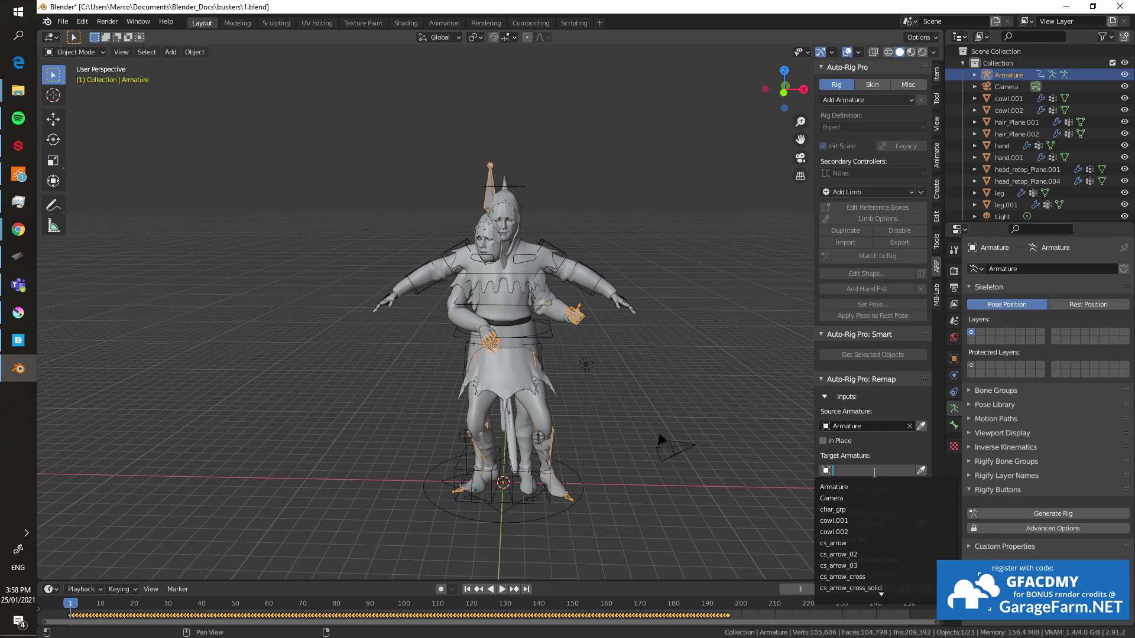
type("ri")
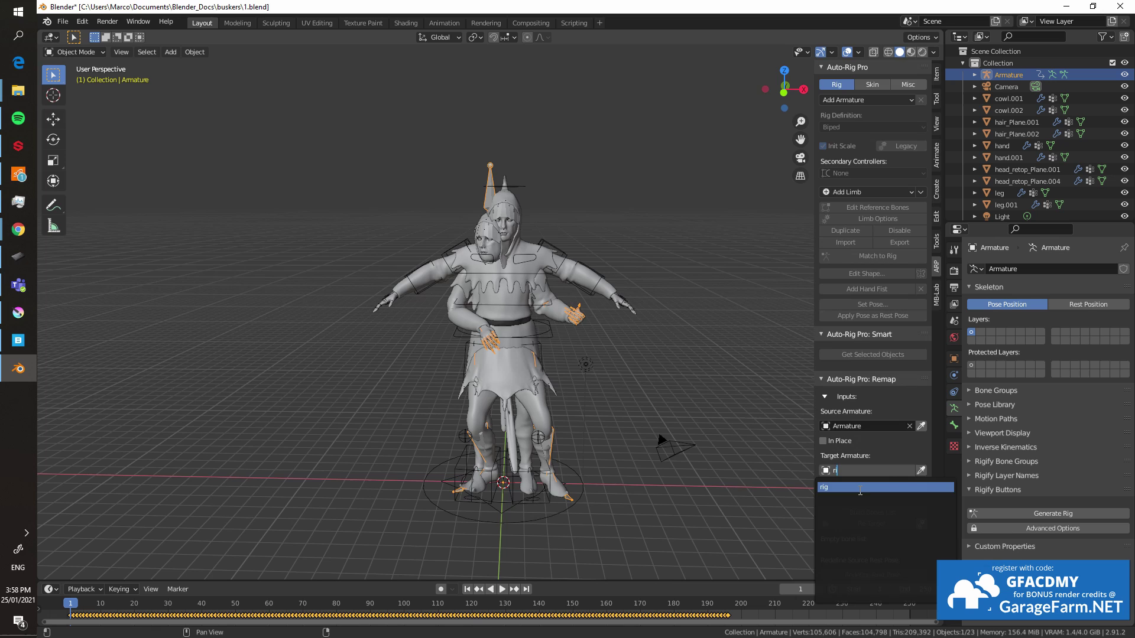
left_click(860, 487)
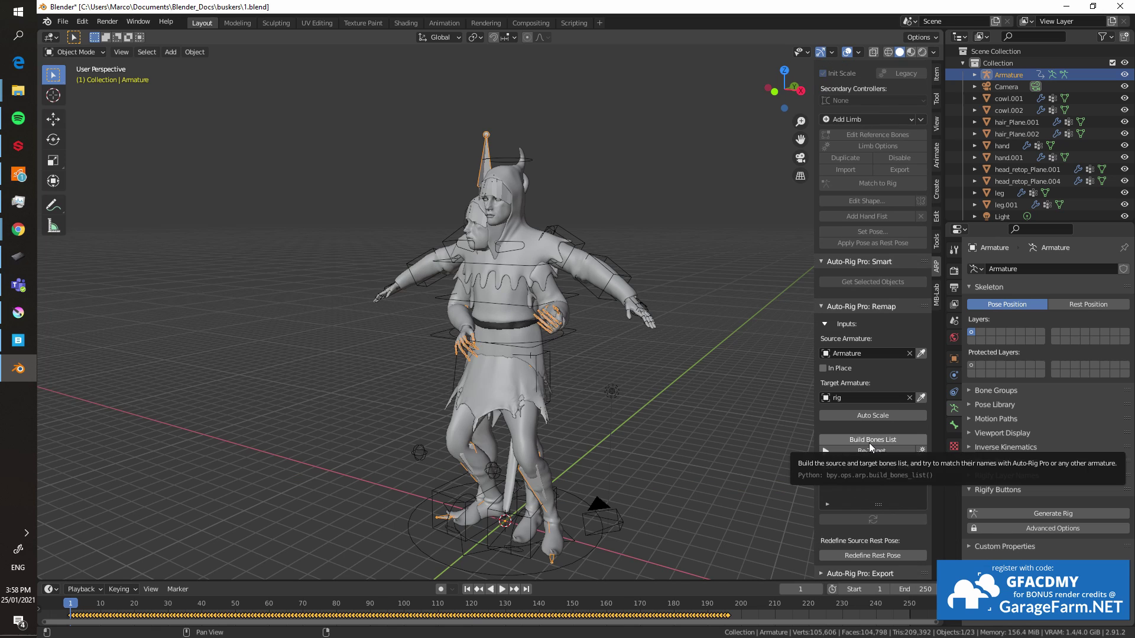
left_click(868, 440)
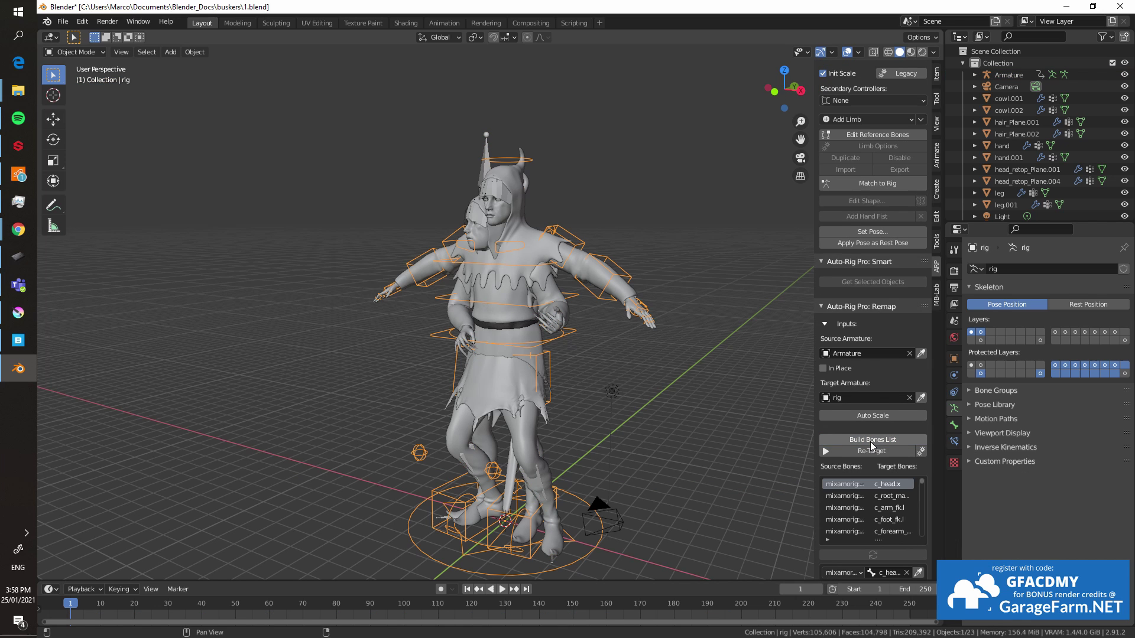
Load the Mixamo Fbx IK mapping preset and retarget the source animation onto the rig over frames 1 to 196.
scroll(871, 449, "down", 8)
left_click(873, 490)
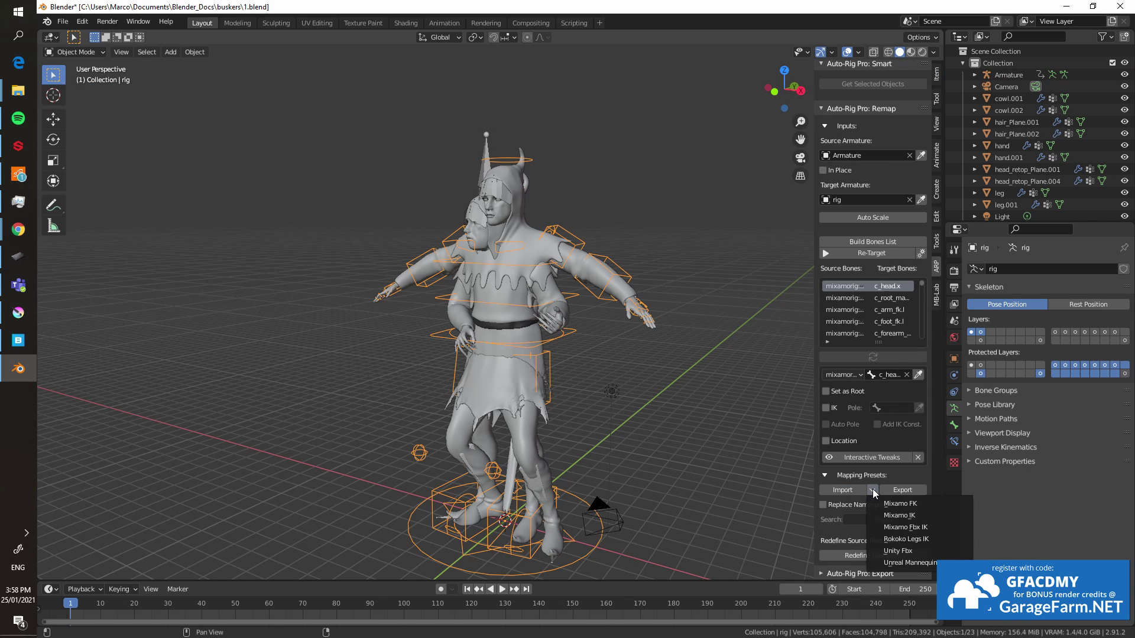
left_click(928, 531)
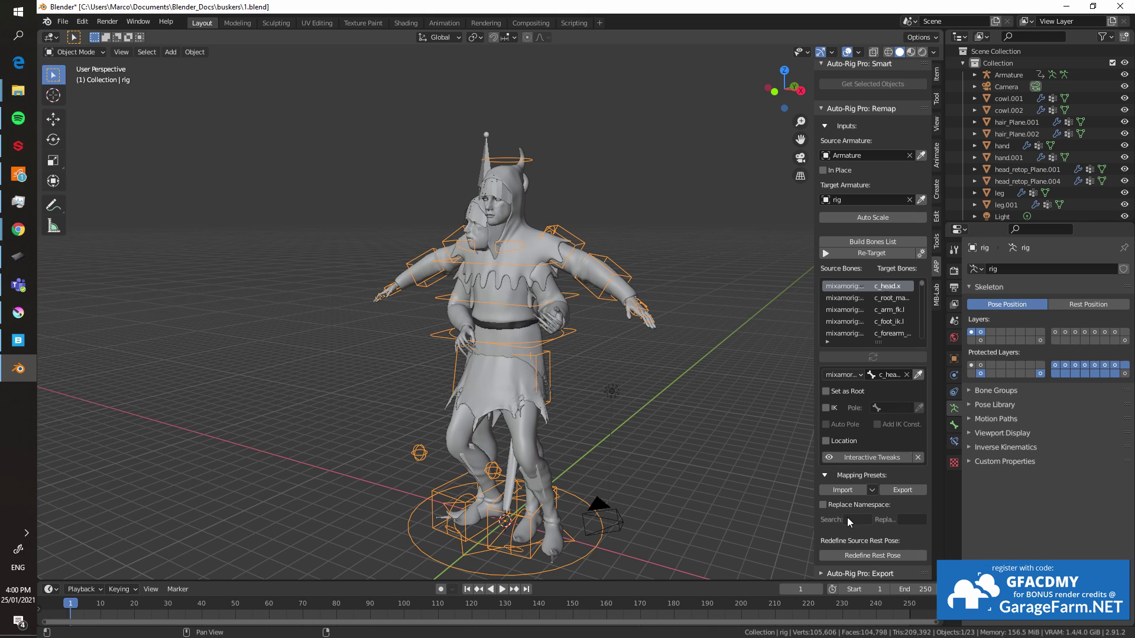
left_click(881, 253)
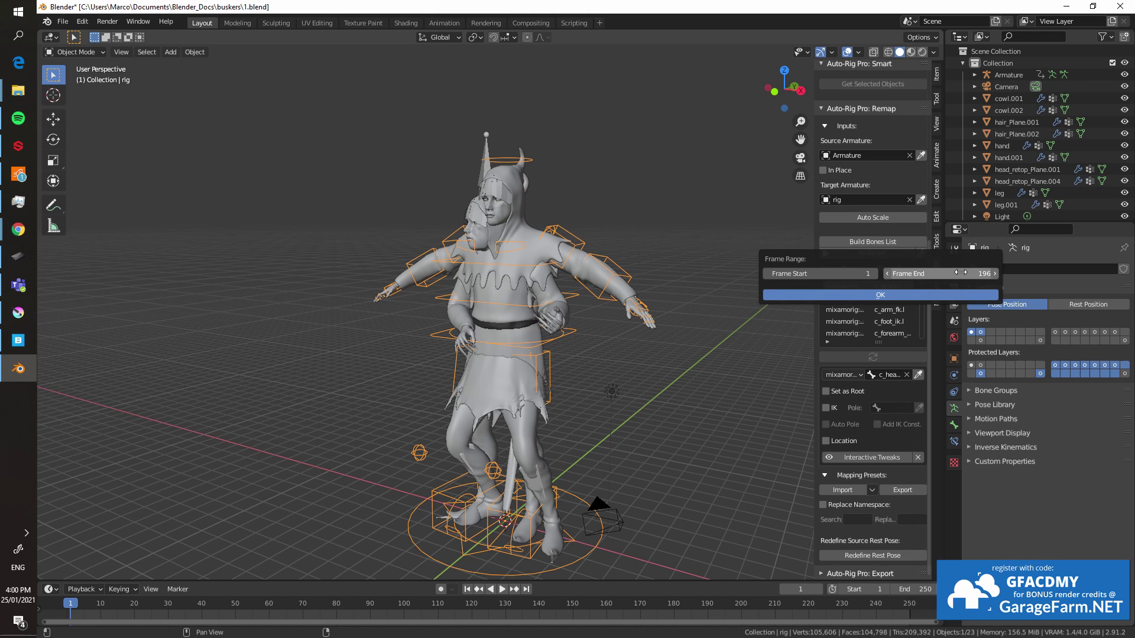
left_click(880, 295)
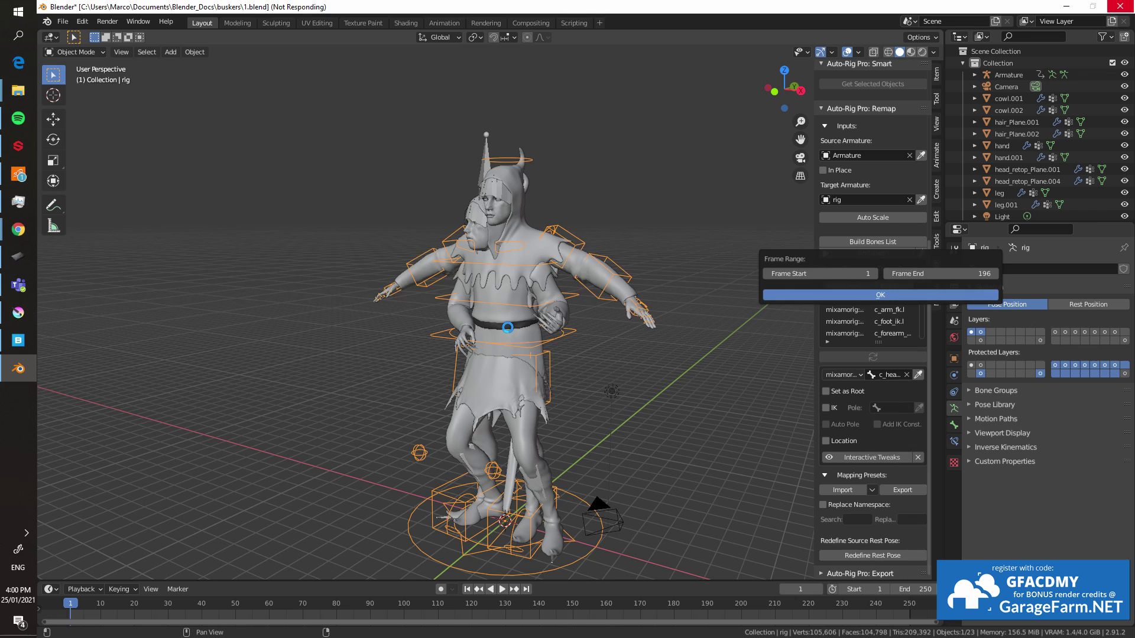
Move the selected rigged character objects to a new collection.
key("m")
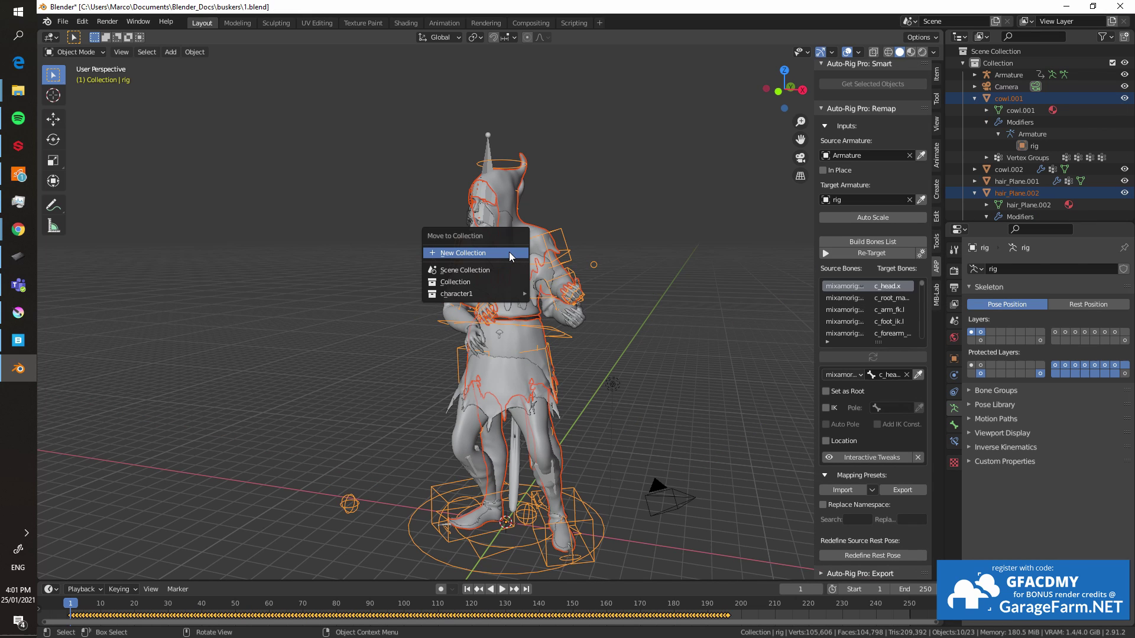
left_click(510, 254)
left_click(526, 288)
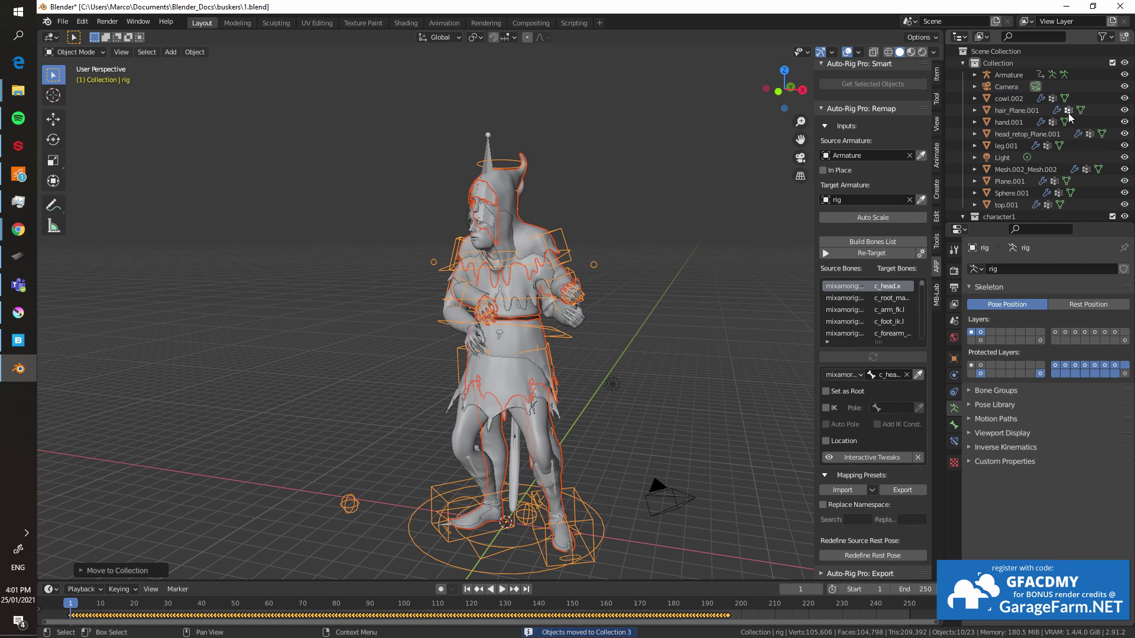
Play and scrub the retargeted animation, viewing the character from another angle.
key("space")
left_click_drag(341, 610, 656, 593)
key("space")
middle_click_drag(686, 316, 451, 342)
Enter Pose Mode, select c_root_master.x, isolate its Y Location curve in the Graph Editor and shift the curve vertically.
key("ctrl+Tab")
left_click(574, 340)
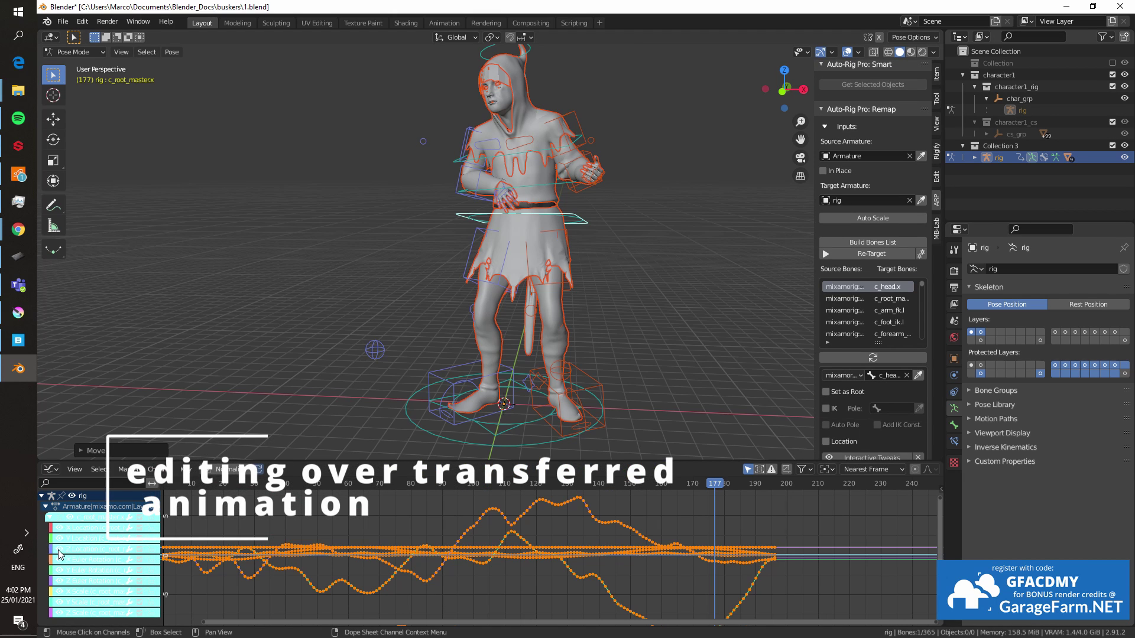
left_click(74, 540)
key("shift+h")
key("g")
key("y")
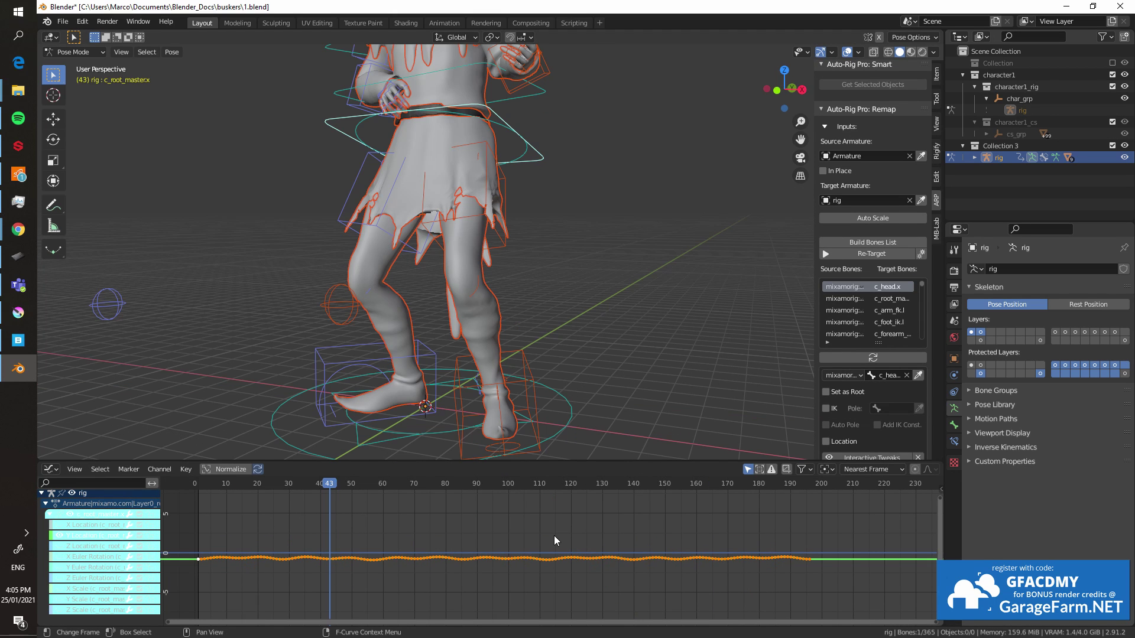
Delete all keyframes of the Y Location curve of c_root_master.x and lower the controller into a seated pose.
key("x")
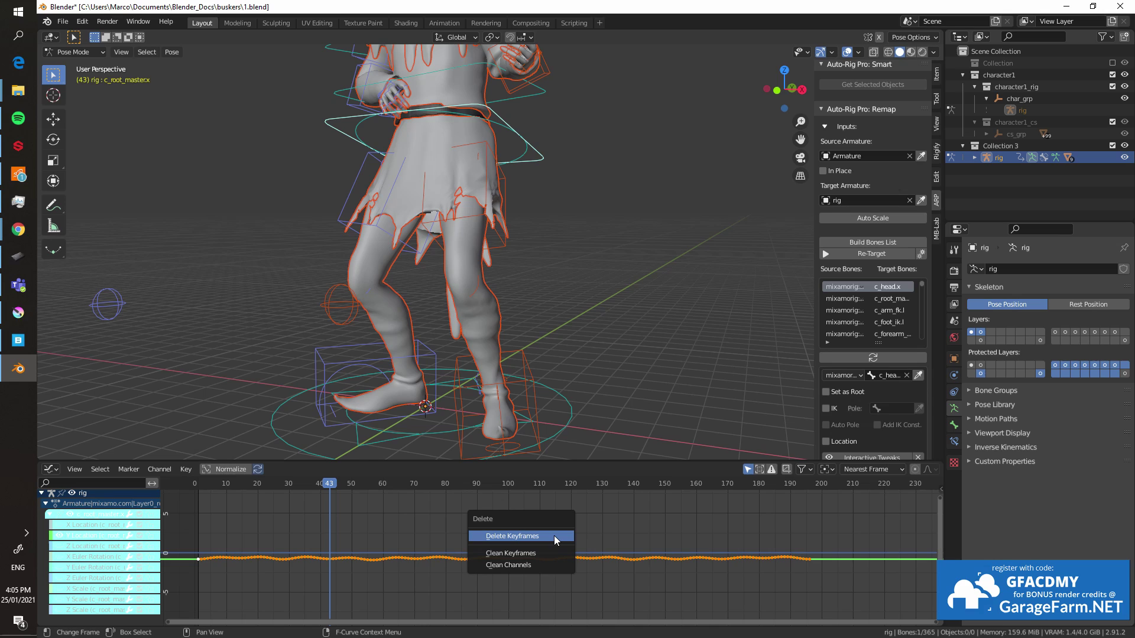
left_click(556, 536)
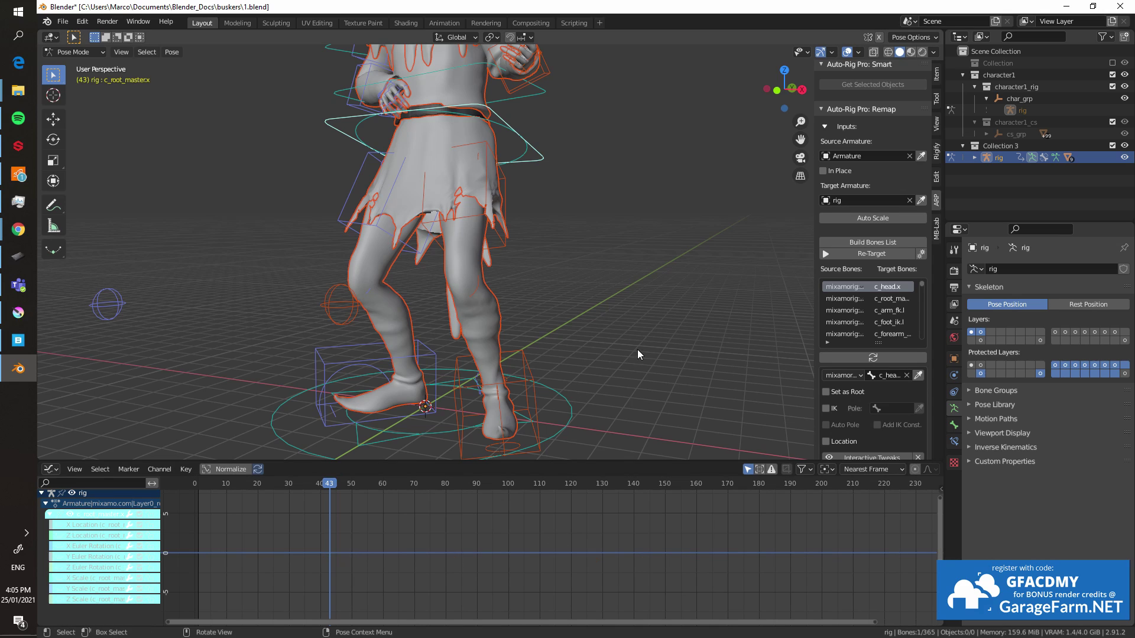
middle_click_drag(640, 355, 569, 363)
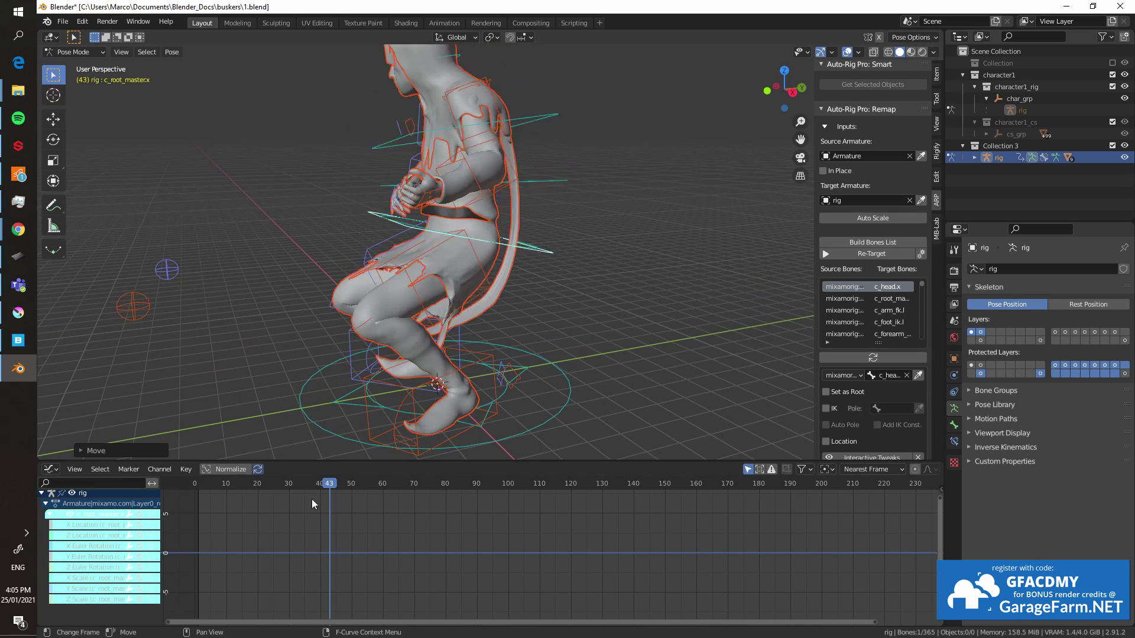
Scrub through the timeline to check the seated character's motion from different angles.
left_click_drag(314, 497, 262, 498)
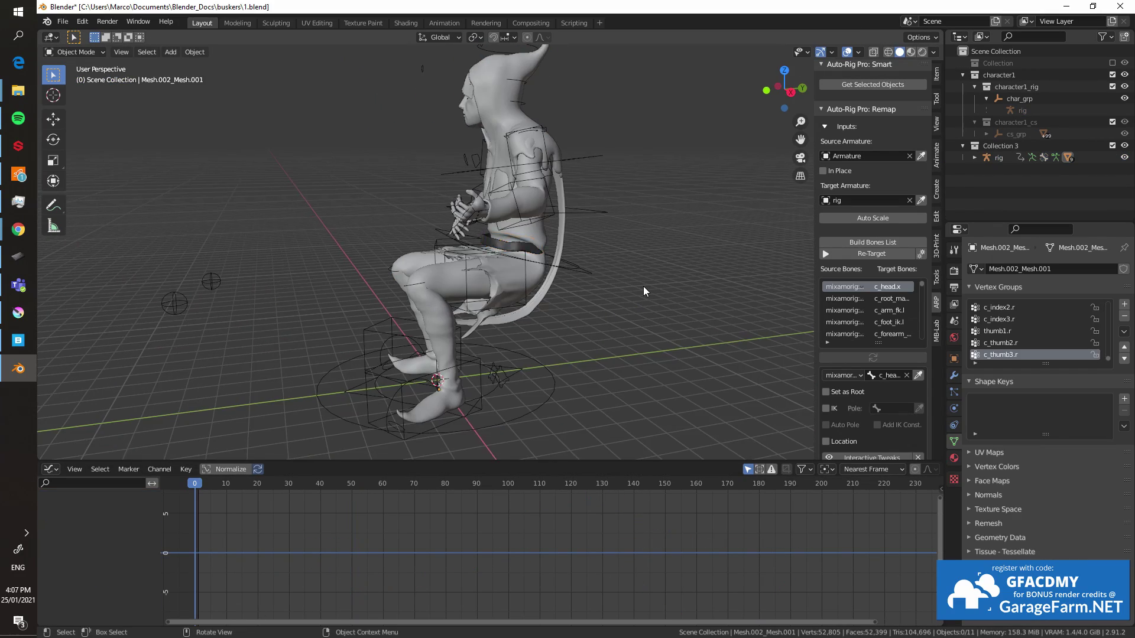
scroll(644, 291, "down", 2)
middle_click_drag(520, 335, 656, 335)
left_click_drag(198, 487, 497, 497)
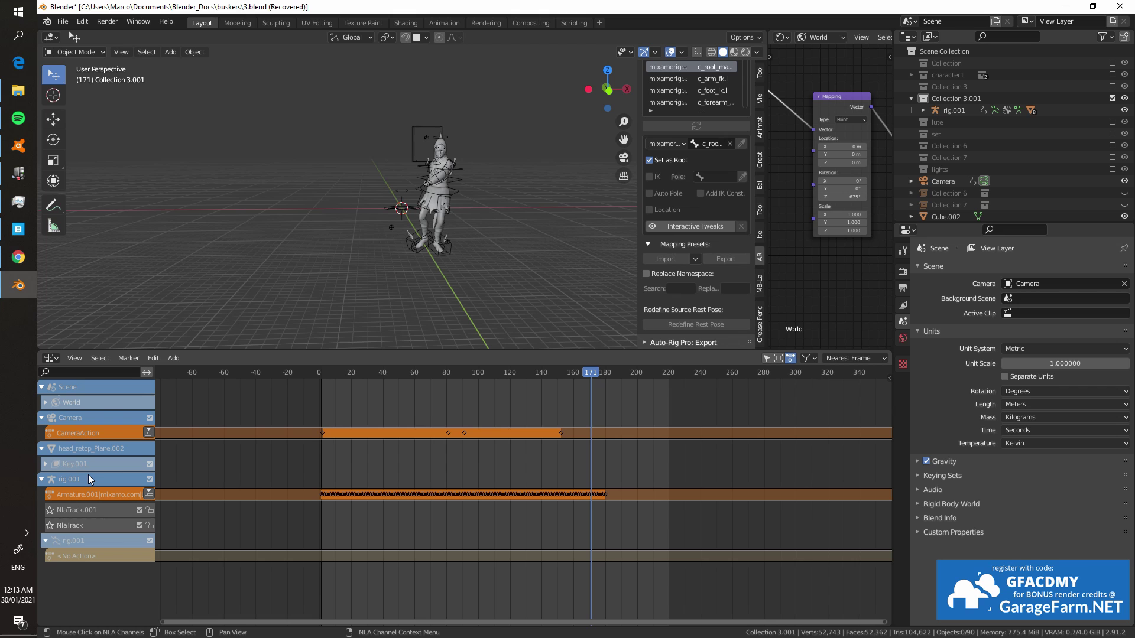
Push the Armature.001 mixamo.com action of rig.001 down into an NLA strip.
left_click(149, 495)
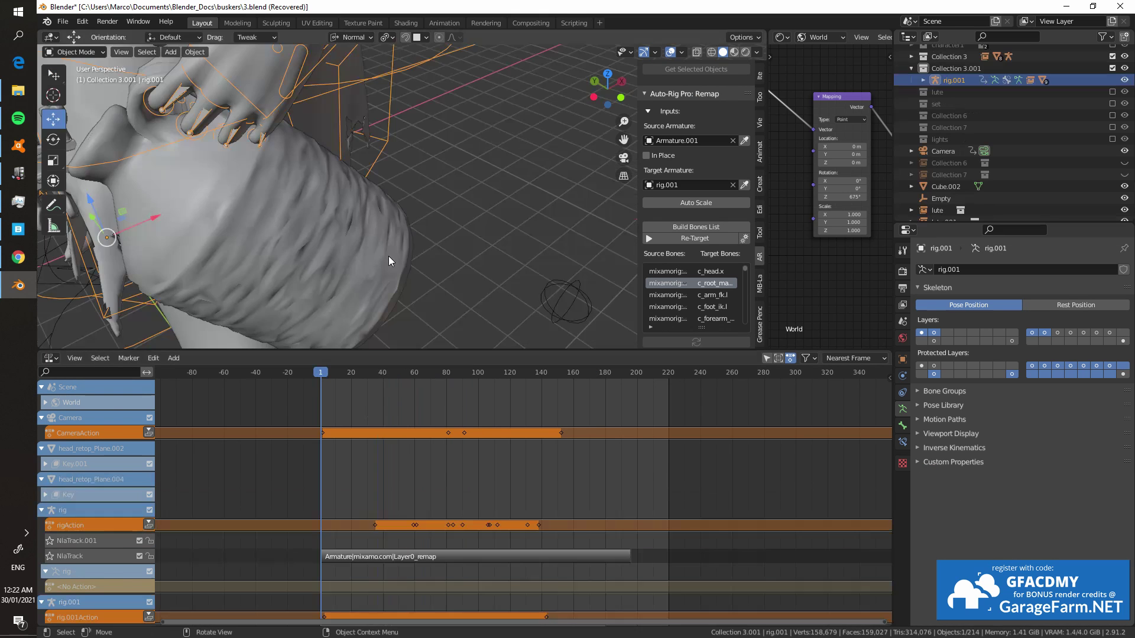
In Pose Mode on rig.001, rotate c_middle1_rot.l by 33.1° about X and keyframe its rotation at frame 36.
middle_click_drag(389, 256, 410, 194)
key("ctrl+Tab")
scroll(408, 189, "up", 3)
left_click(394, 157)
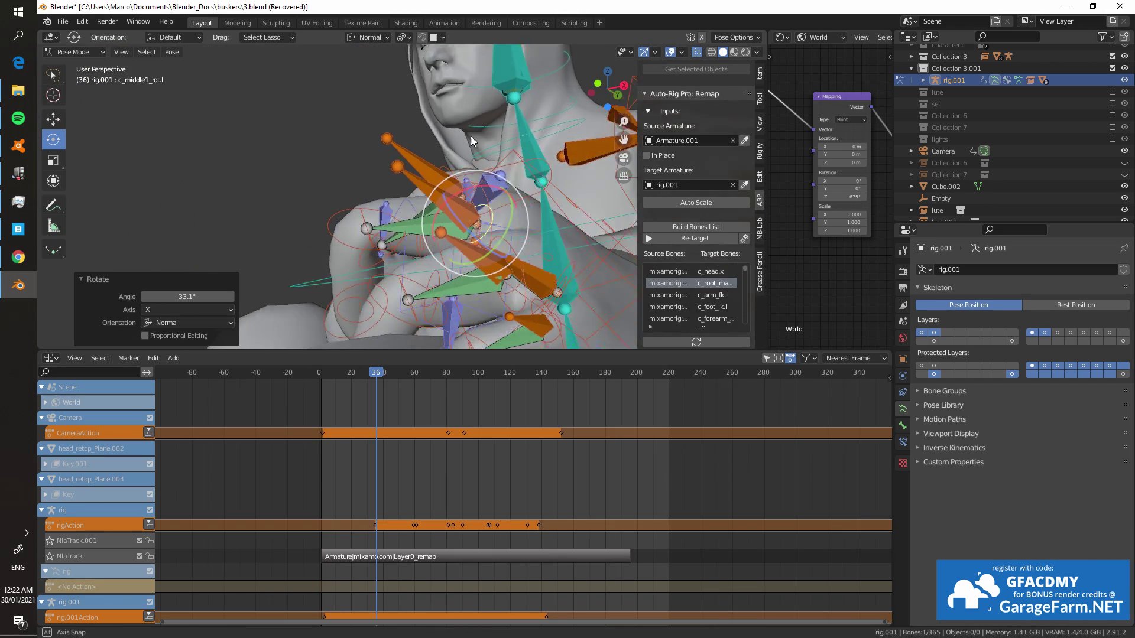
middle_click_drag(471, 137, 490, 245)
key("i")
left_click(486, 198)
Select the neighbouring left-hand finger bones one by one and insert rotation keyframes for them at frame 36.
left_click(438, 142)
left_click(420, 115)
key("i")
left_click(432, 142)
left_click(456, 166)
key("i")
left_click(456, 167)
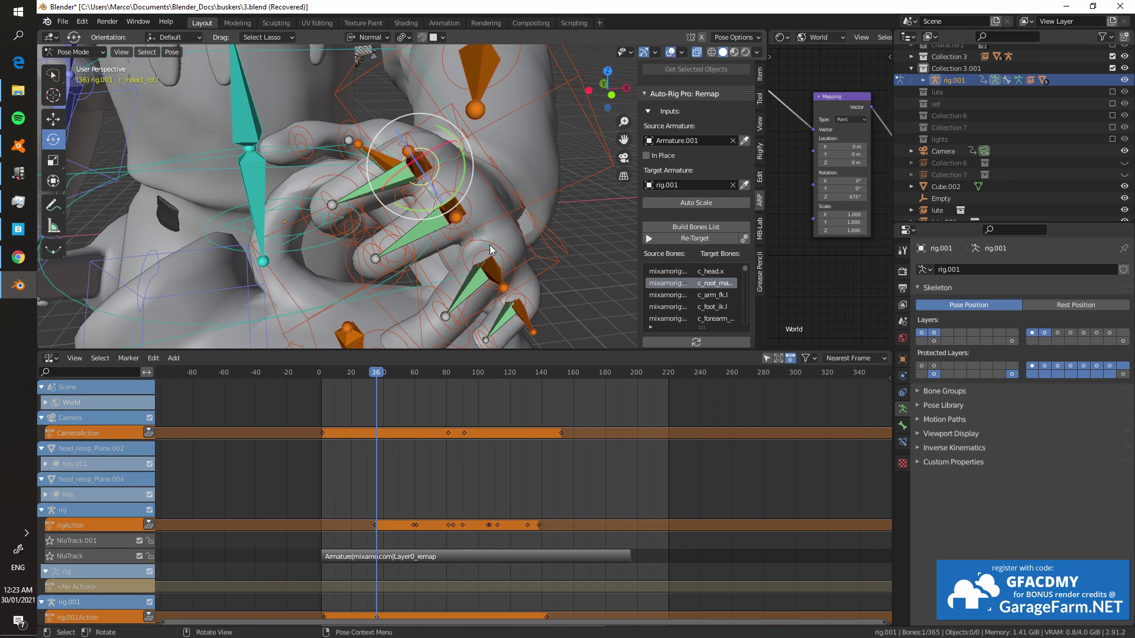
Rotate the left ring finger bone c_ring1.l by -11° about Z and keyframe its rotation at frame 36.
left_click(490, 253)
mouse_move(512, 267)
left_mouse_down()
mouse_move(502, 290)
mouse_move(533, 267)
left_mouse_up()
middle_click_drag(533, 266, 488, 288)
key("i")
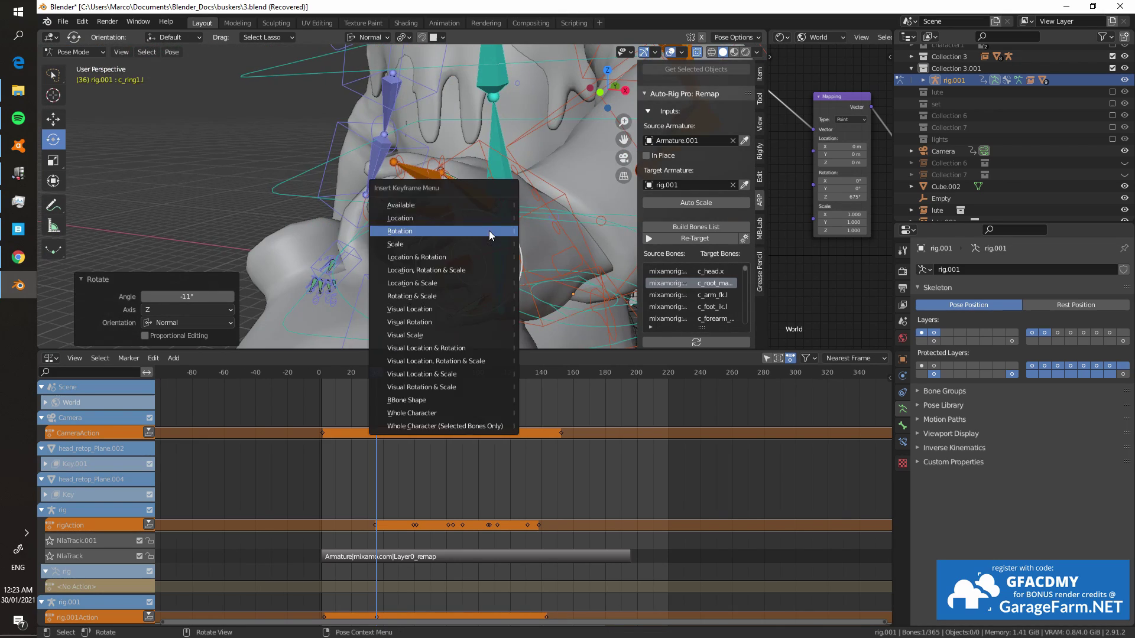
left_click(488, 231)
middle_click_drag(489, 230, 465, 232)
key("i")
left_click(467, 240)
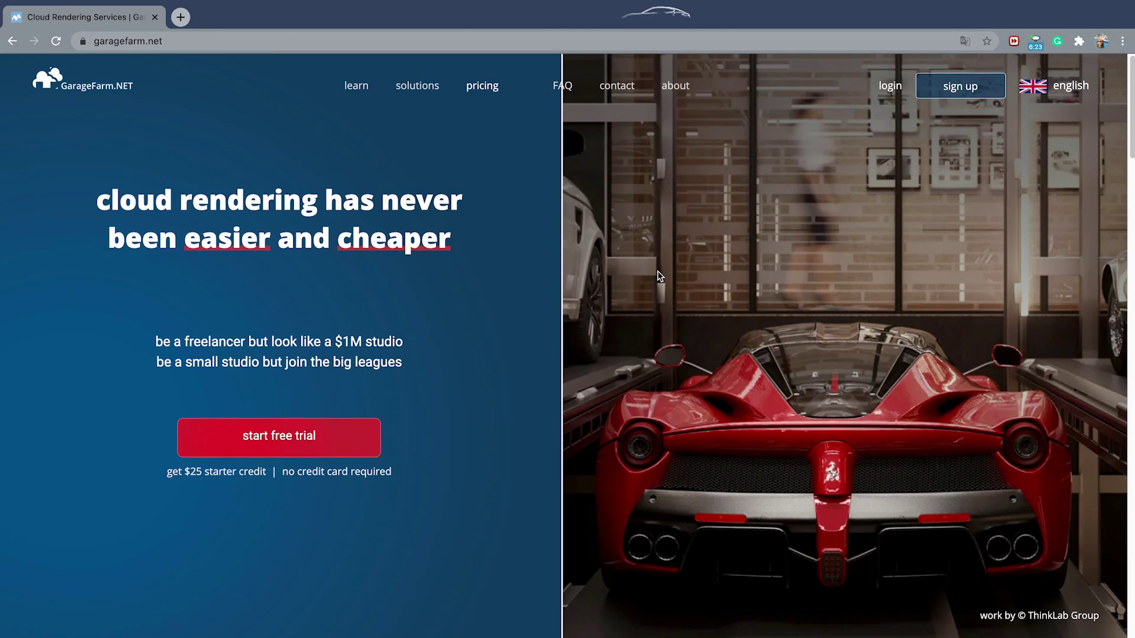
In the browser, open the free renderfarm credits card on the YouTube motion capture video and expand the video's description.
mouse_move(417, 90)
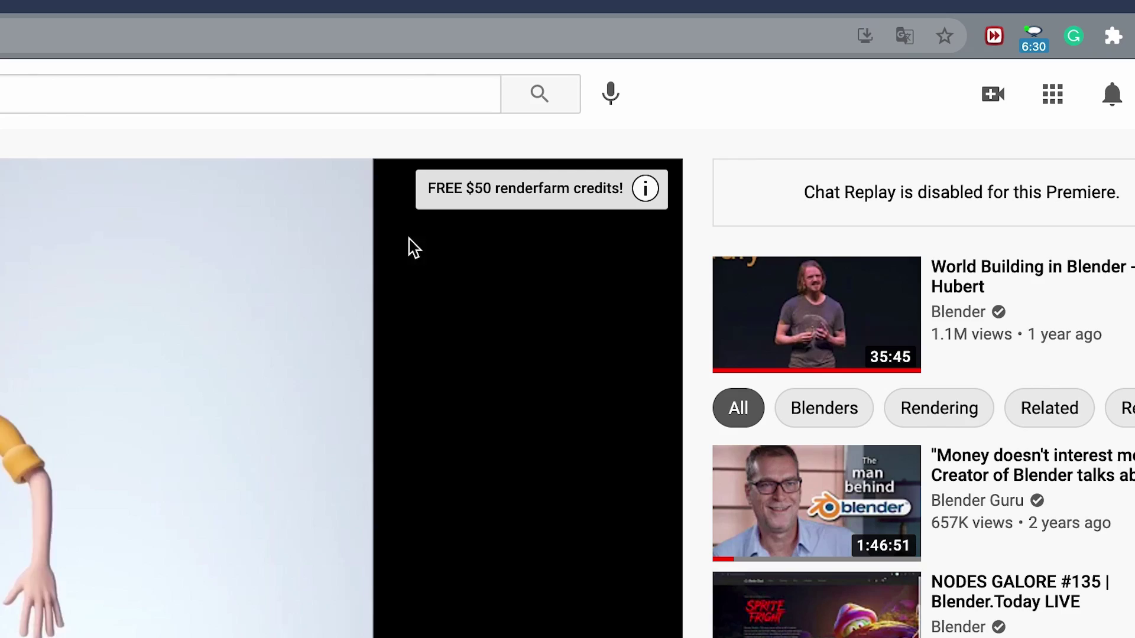
left_click(520, 206)
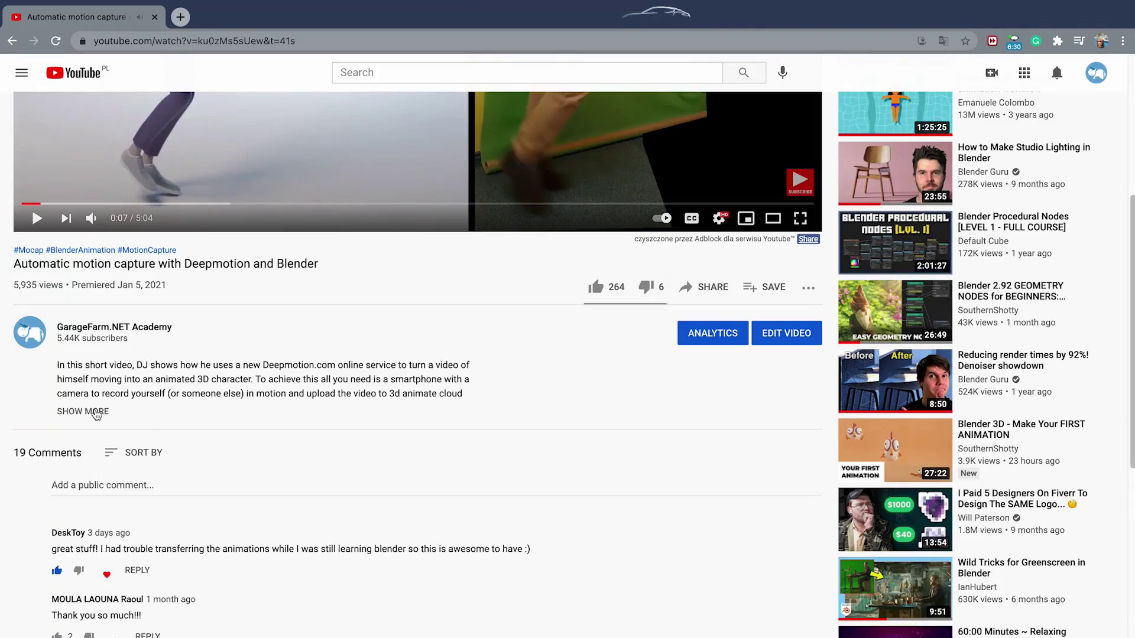
left_click(94, 413)
scroll(95, 414, "down", 3)
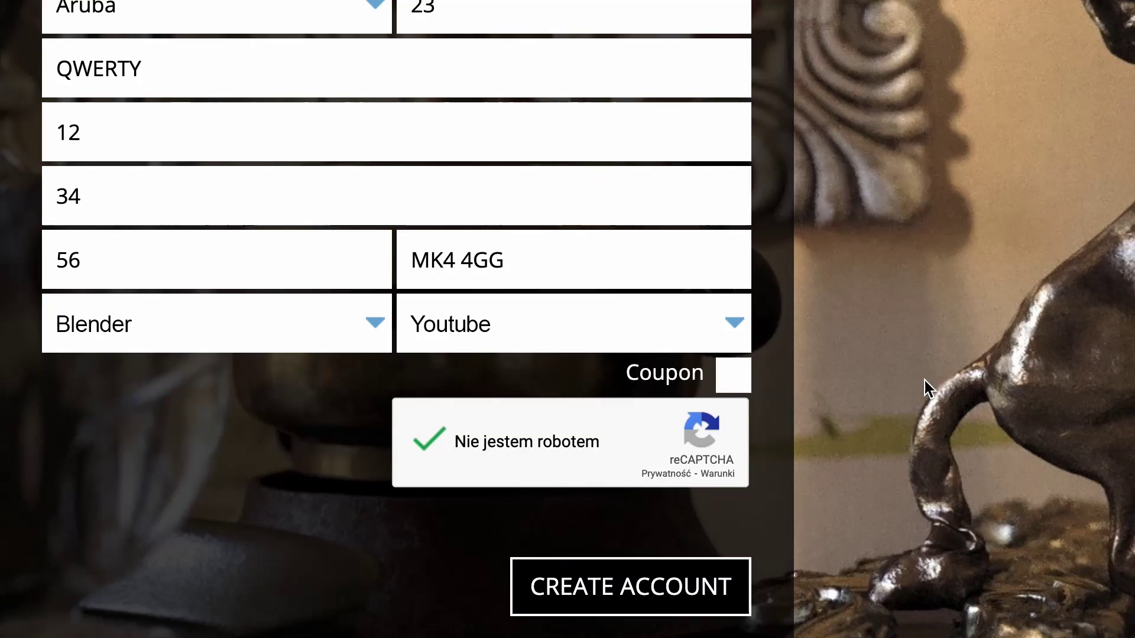
Enable the coupon option on the registration form, enter the coupon GFACDMY and create the account.
left_click(732, 375)
left_click(639, 423)
type("GFACDMY")
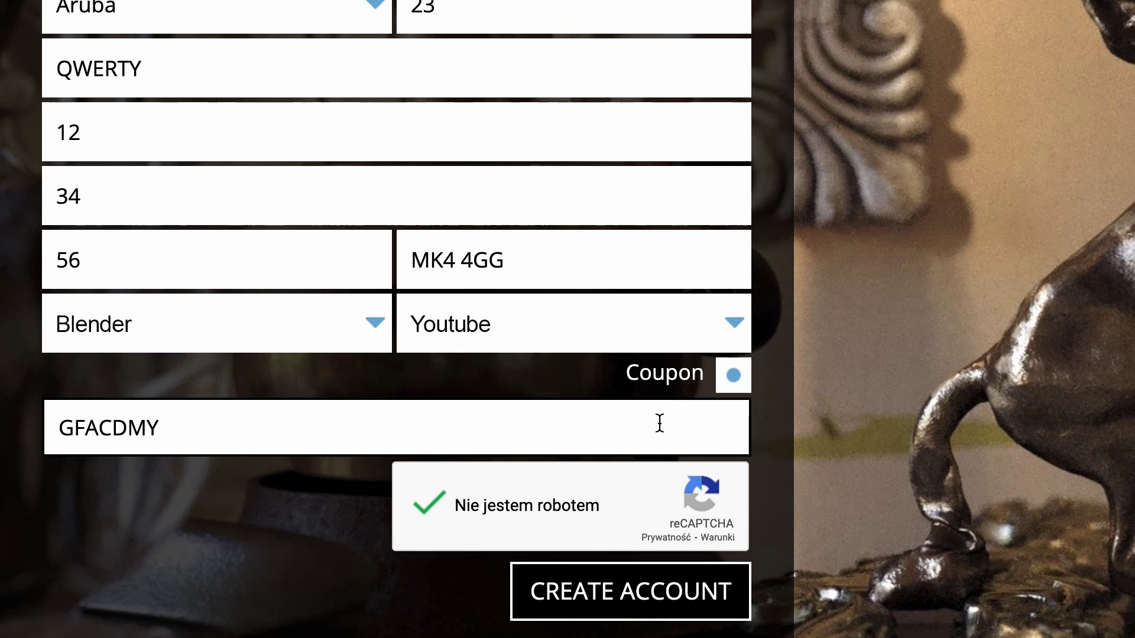
left_click(628, 593)
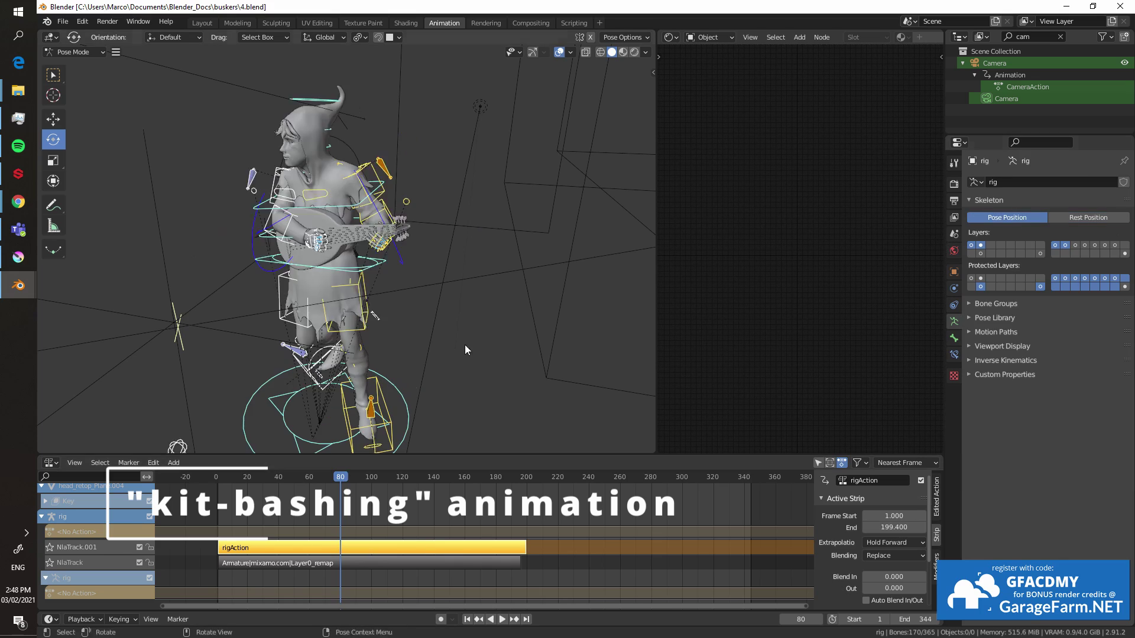
In Blender, play the lute-playing animation, and retarget Armature.001 onto rig over frames 1 to 122.
key("space")
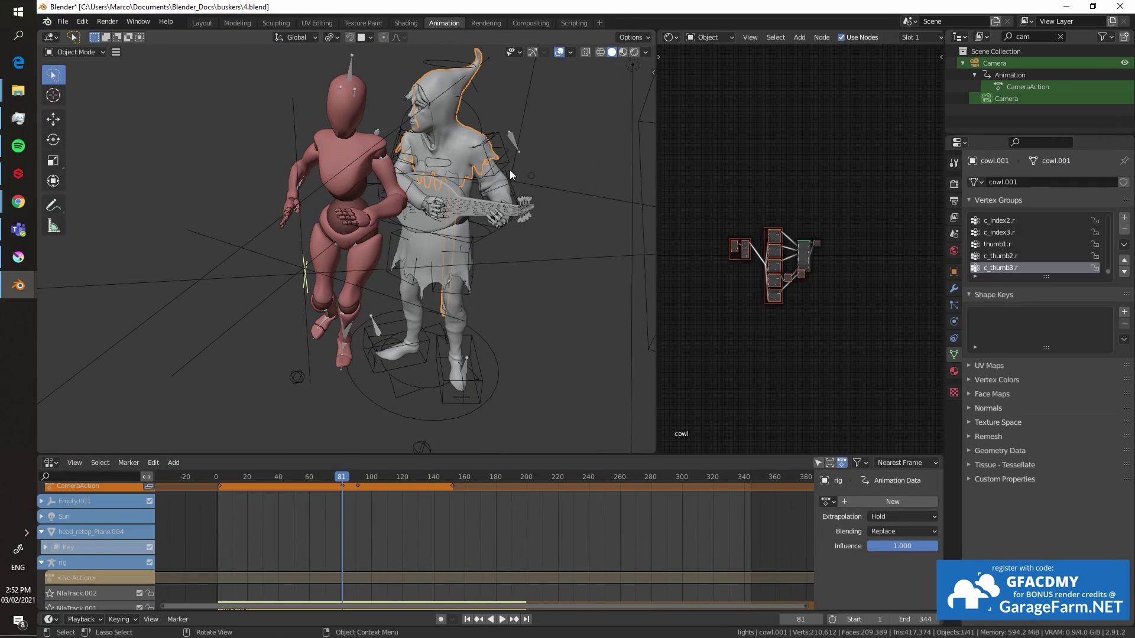
key("n")
left_click(512, 142)
scroll(591, 295, "down", 3)
left_click(573, 375)
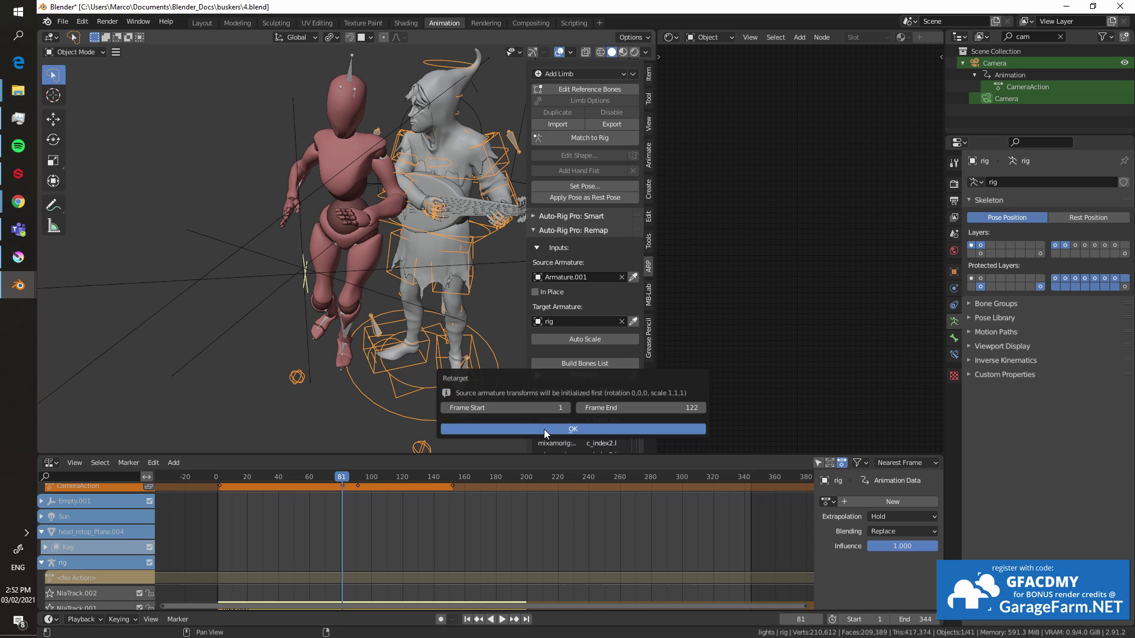
left_click(545, 428)
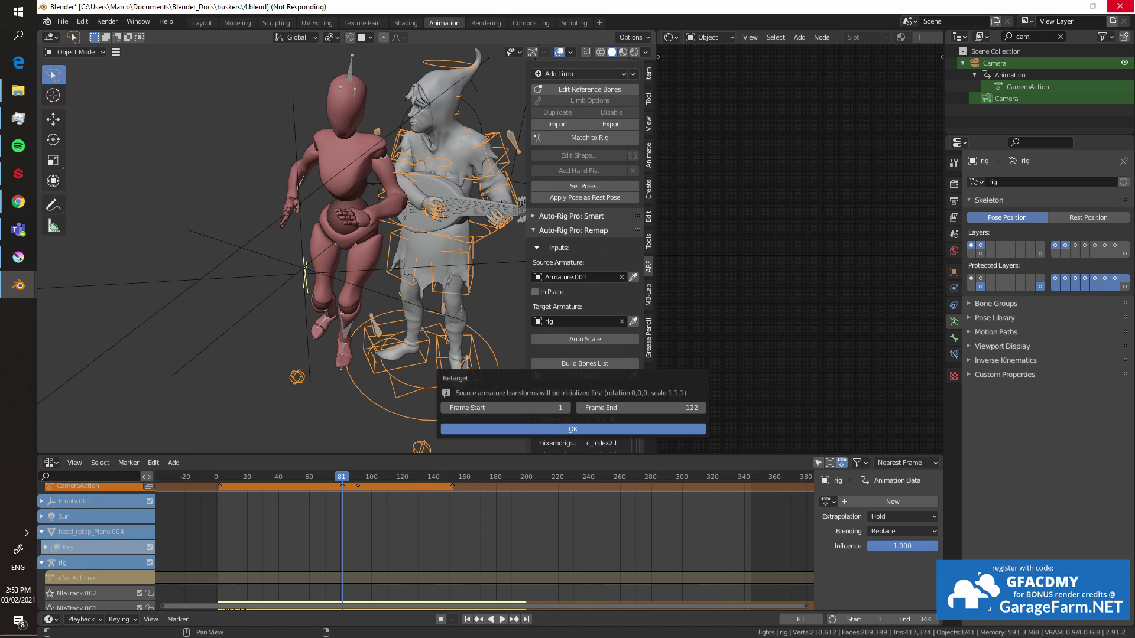
Clear the Outliner search filter and delete Armature.001 together with its hierarchy.
left_click(1061, 37)
left_click(1012, 98)
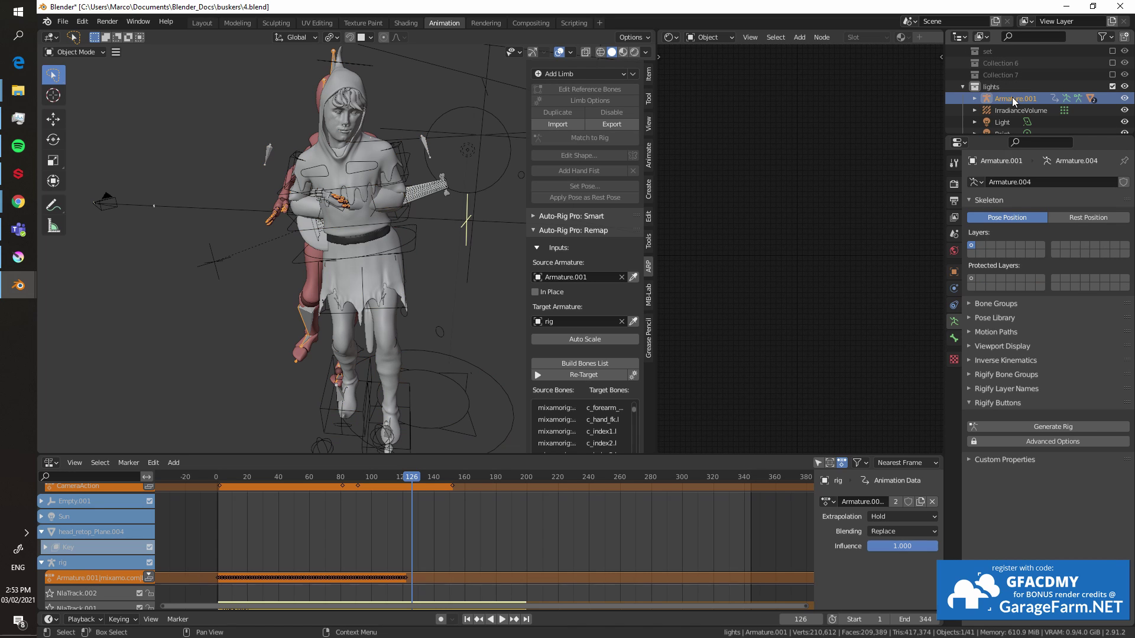
right_click(1012, 98)
left_click(1011, 98)
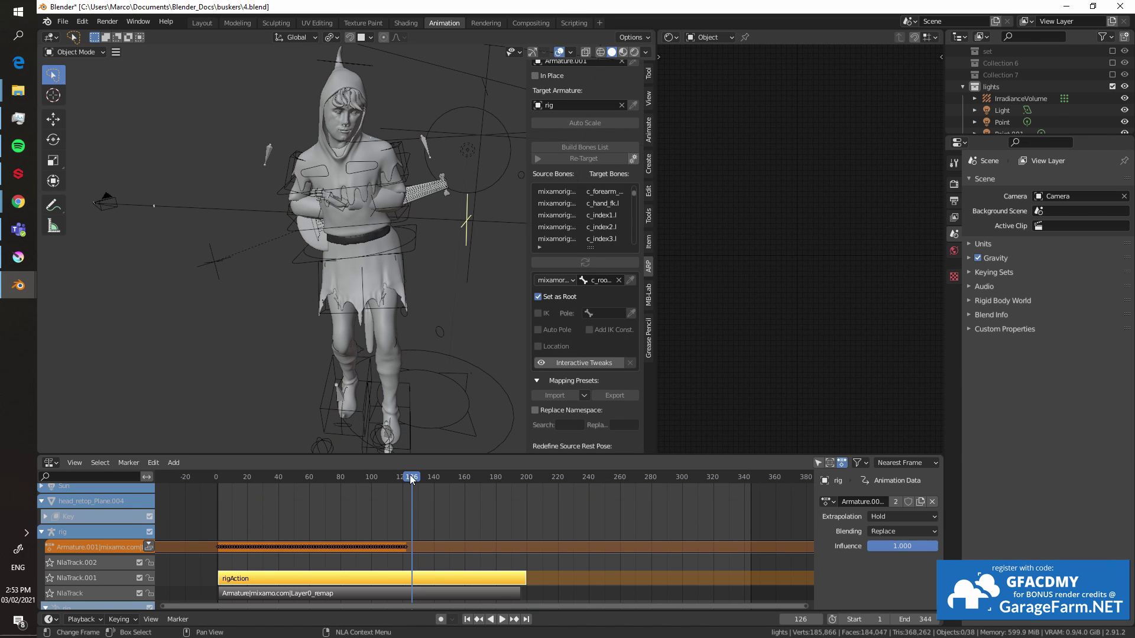
Push the newly retargeted action of rig down into an NLA strip and enter tweak mode on that strip.
left_click_drag(399, 478, 342, 503)
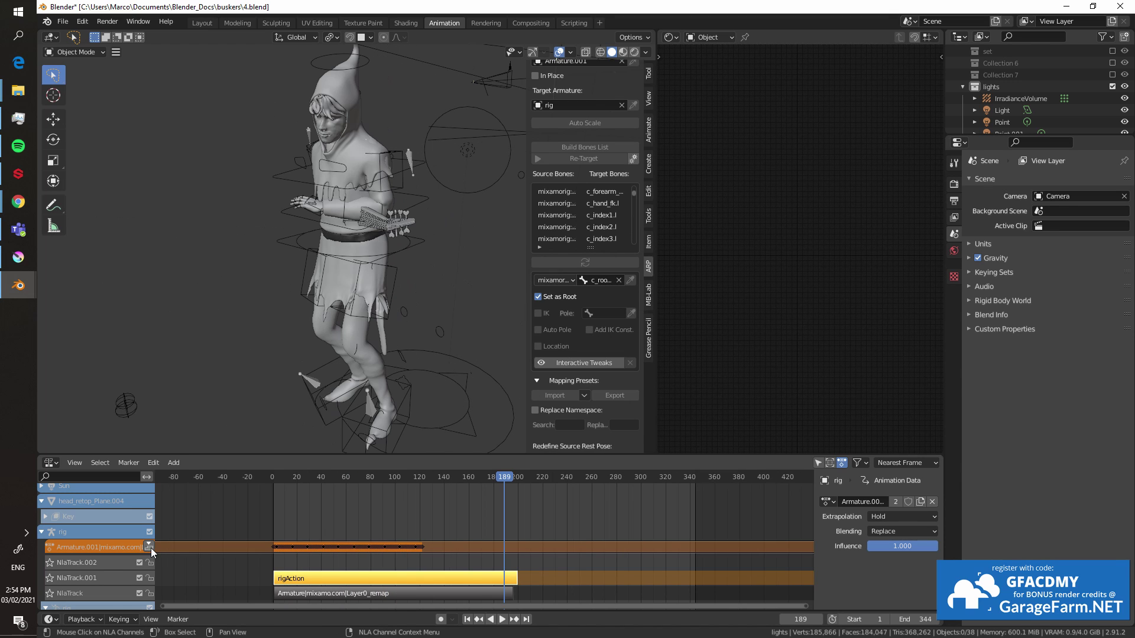
left_click(151, 548)
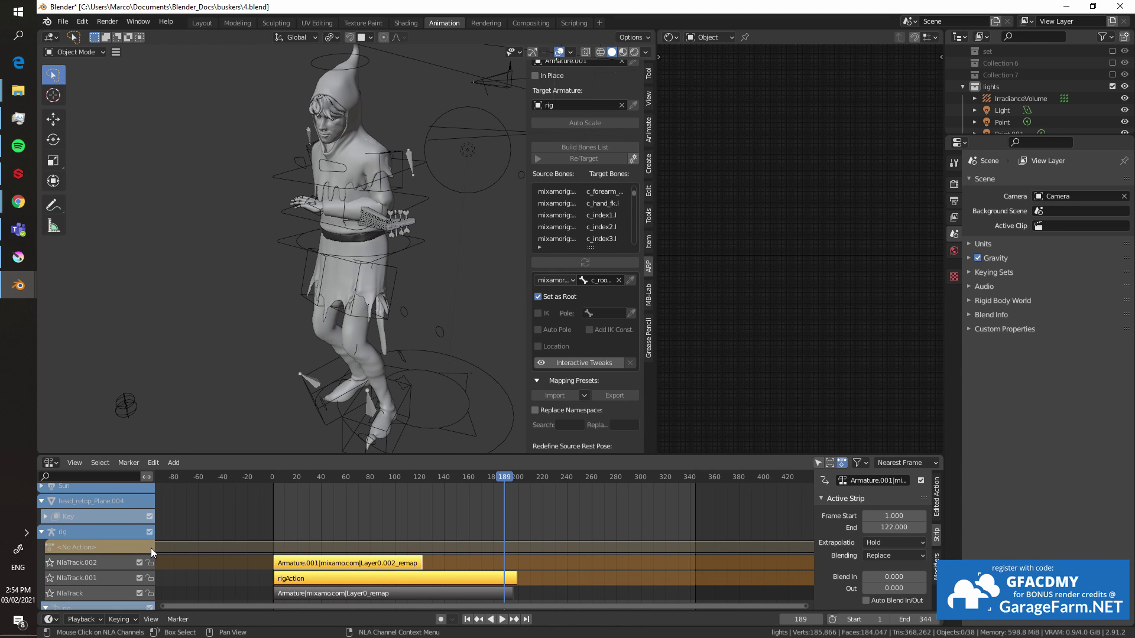
left_click(324, 565)
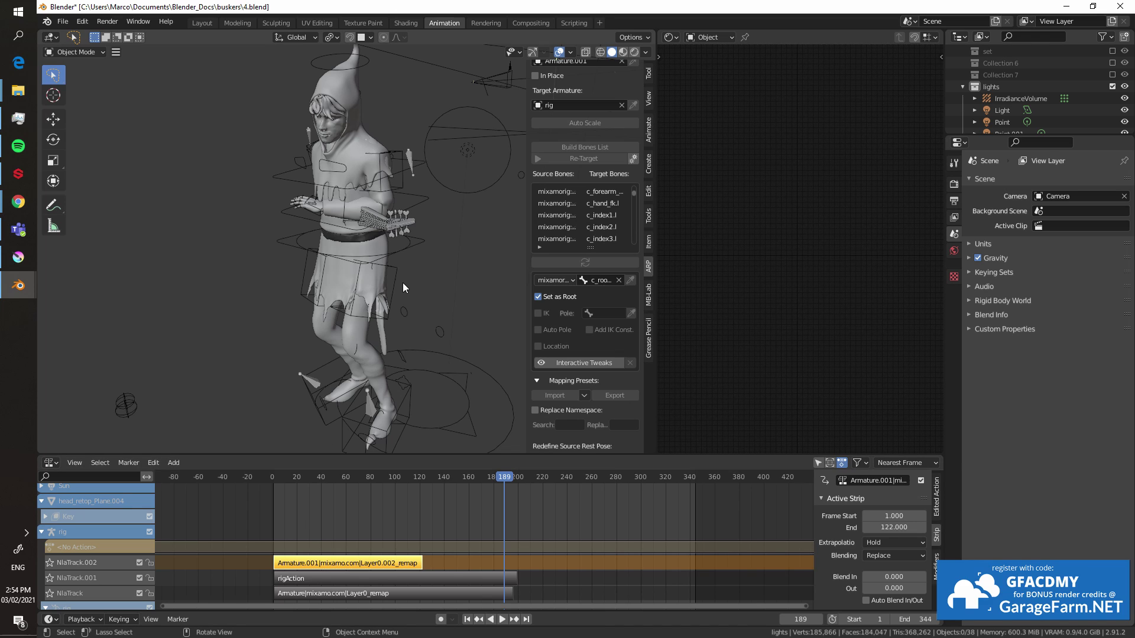
key("Tab")
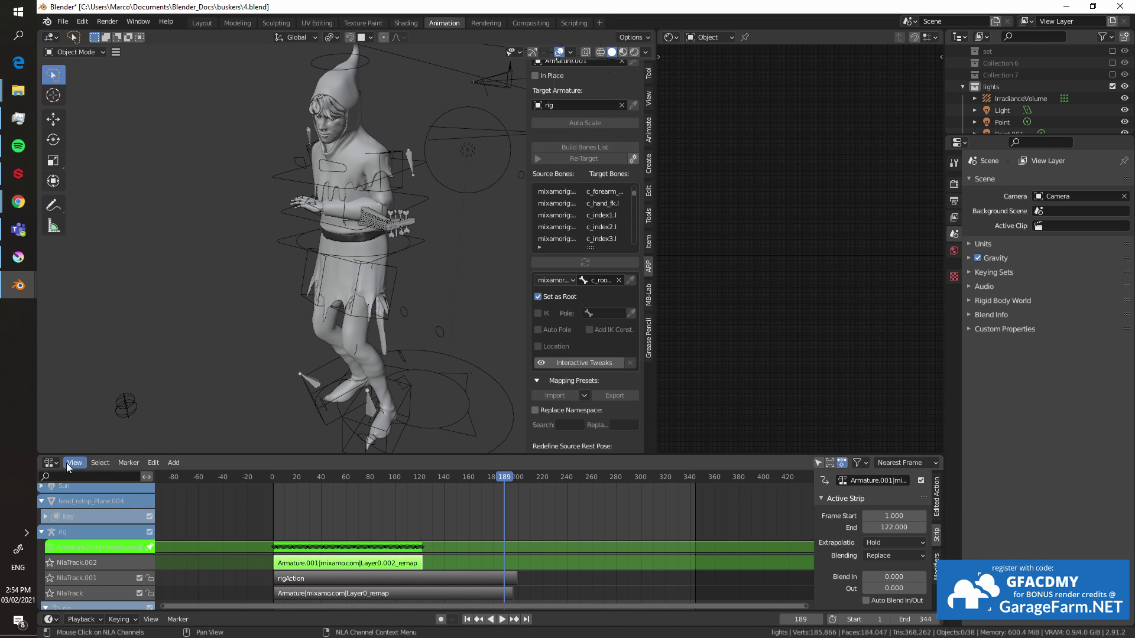
In the Dope Sheet, select the rig's upper-body control bones and delete all their keyframes from the action being tweaked.
left_click(52, 463)
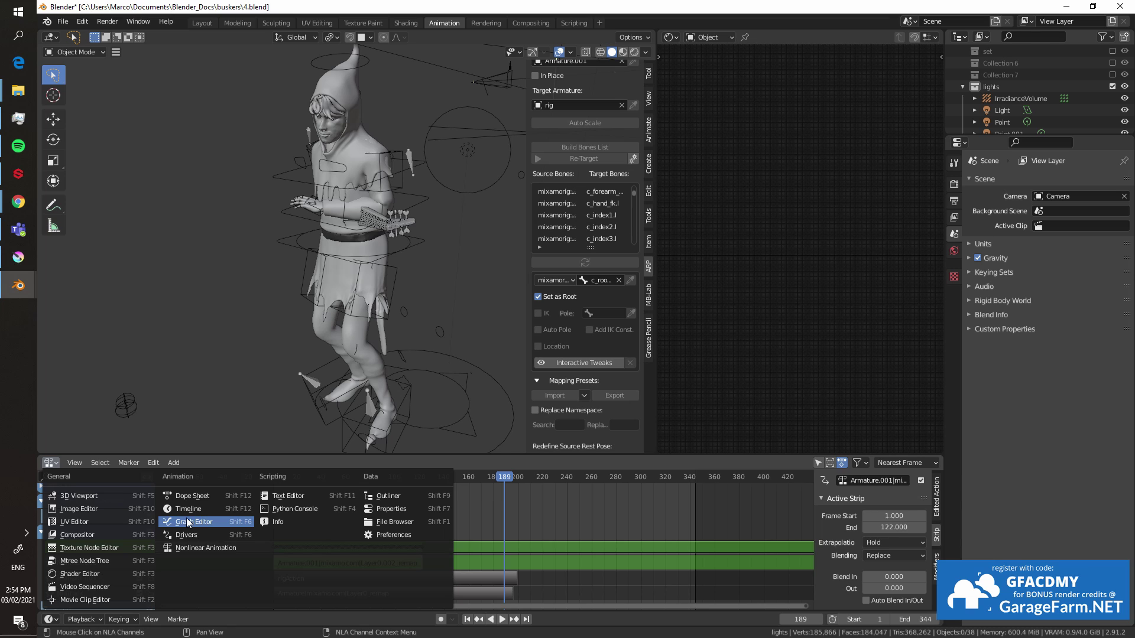
left_click(190, 494)
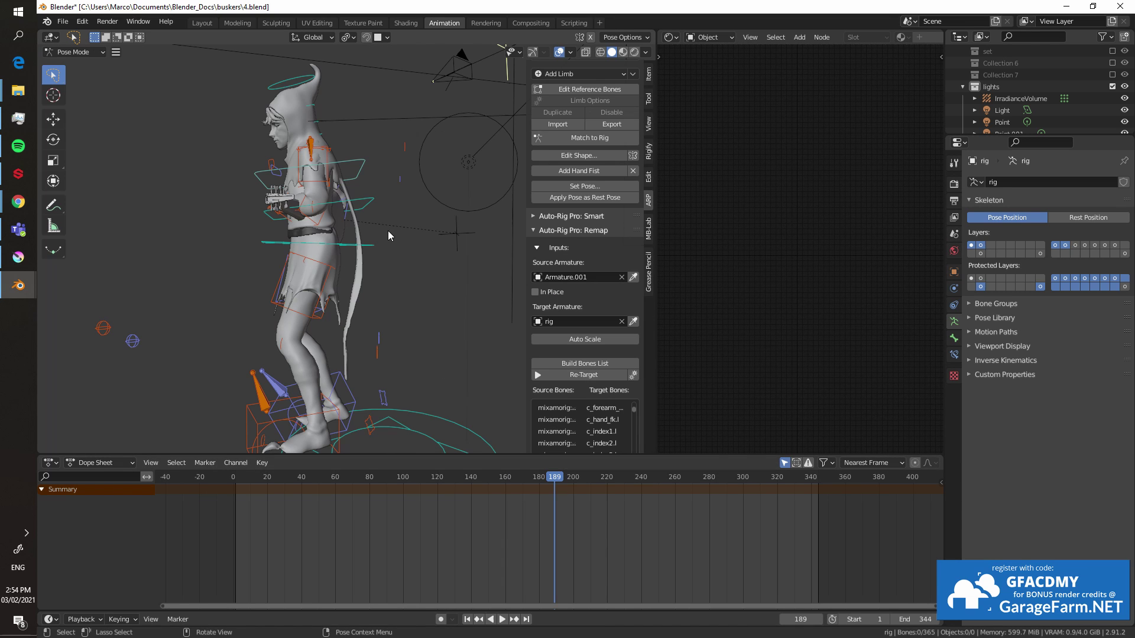
mouse_move(388, 230)
left_mouse_down()
mouse_move(237, 210)
mouse_move(240, 49)
mouse_move(345, 41)
mouse_move(348, 73)
left_mouse_up()
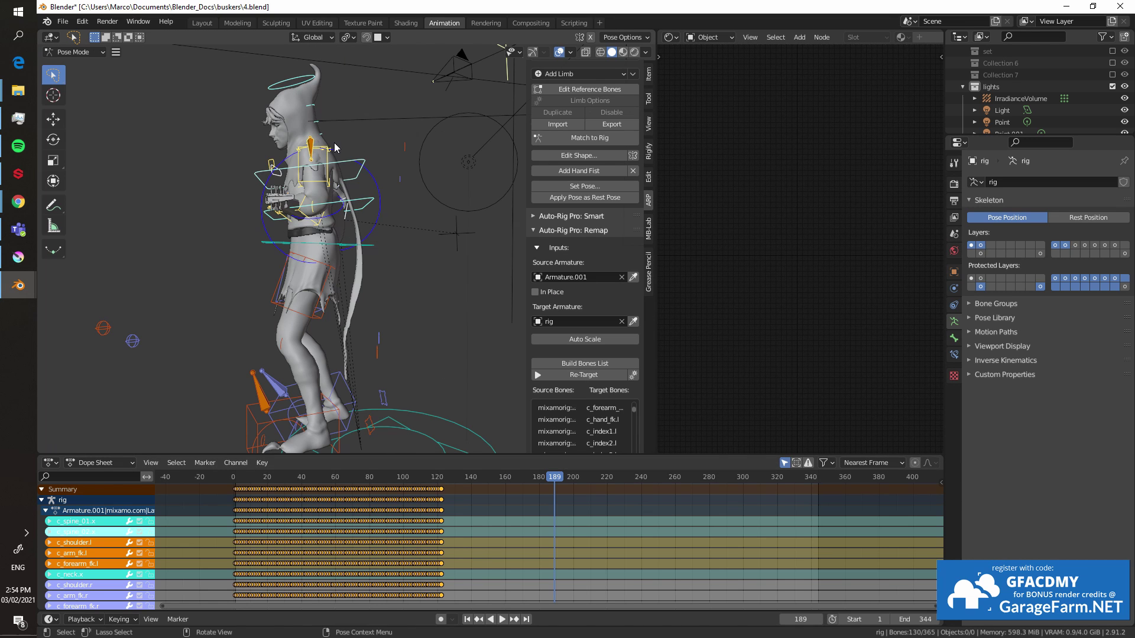
middle_click_drag(335, 148, 408, 158)
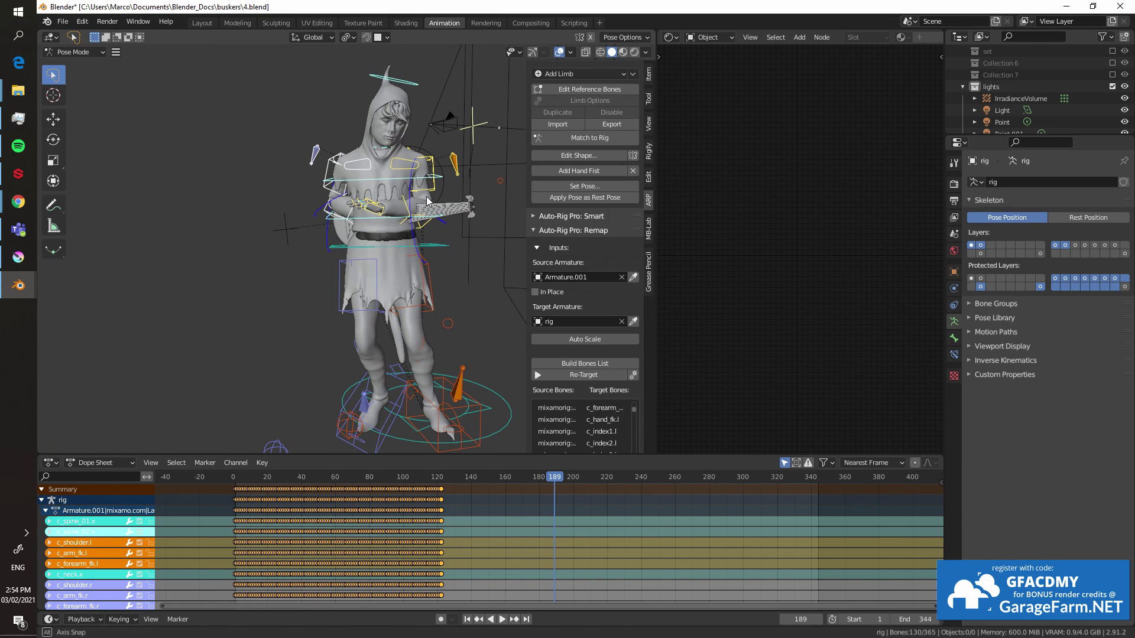
key("x")
left_click(428, 534)
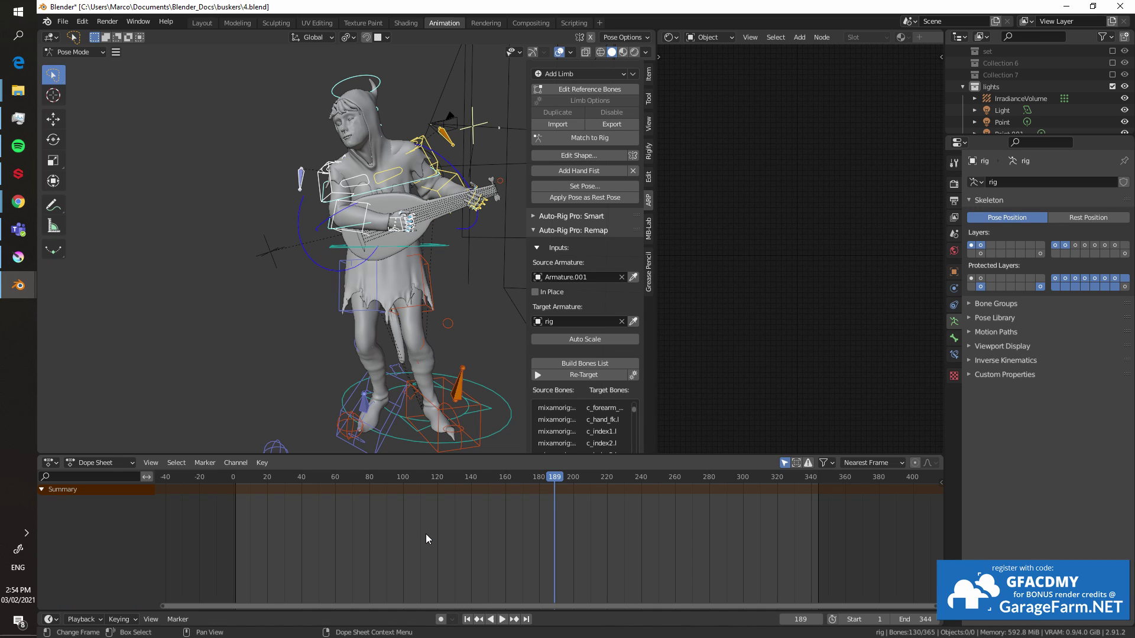
Return to the Nonlinear Animation editor and exit tweak mode on the edited strip.
left_click(51, 463)
left_click(193, 554)
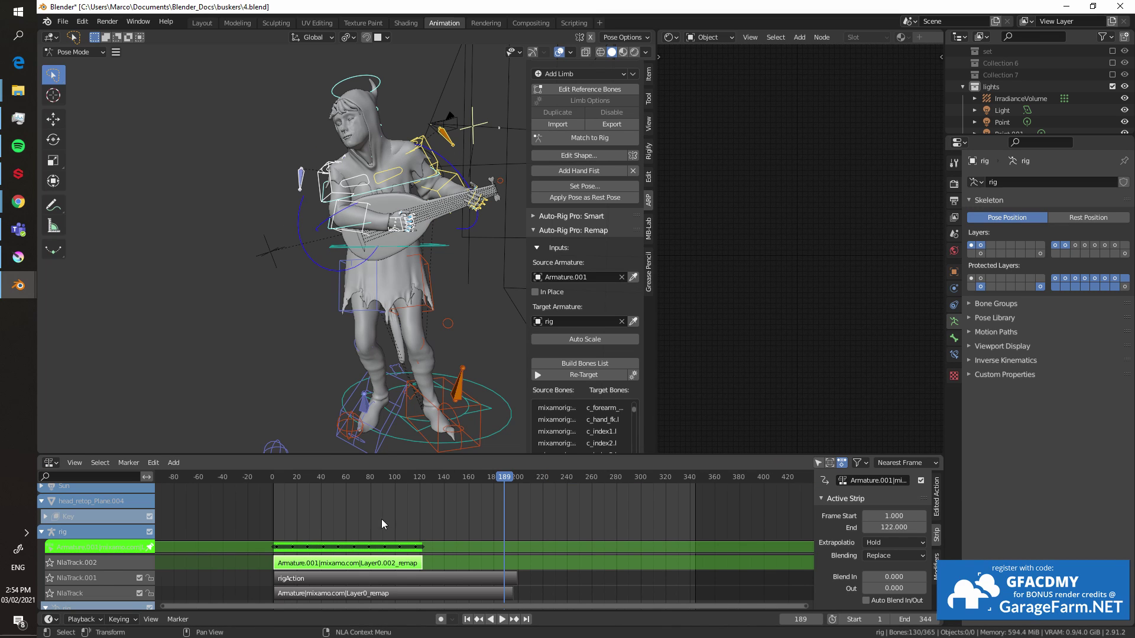
key("Tab")
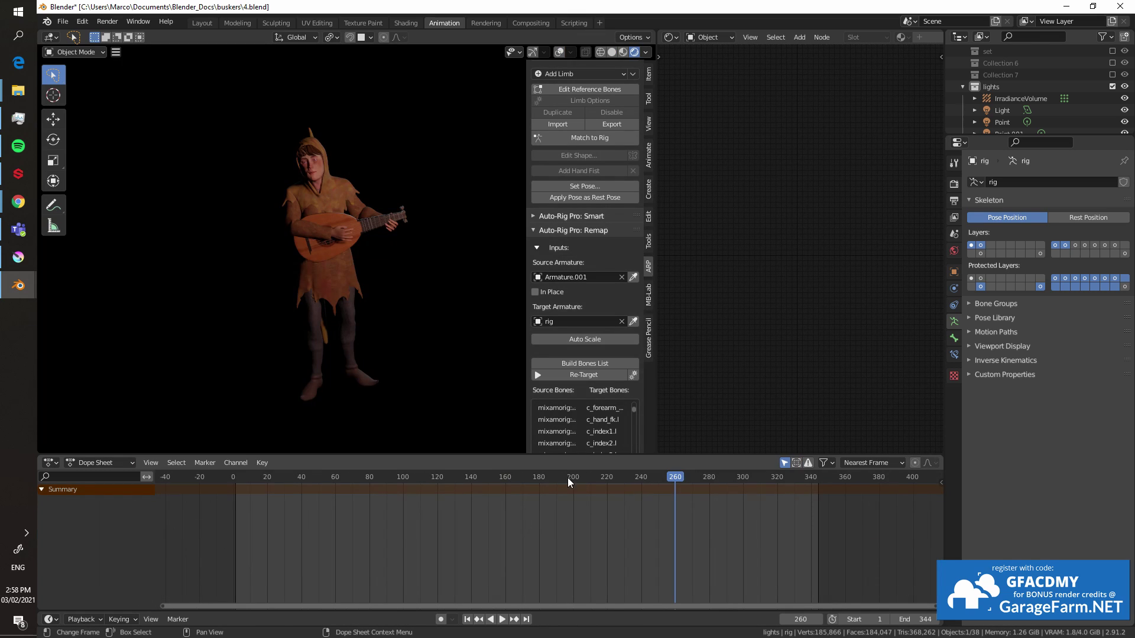
Preview the combined lute-playing animation by playing it in reverse, stop playback and go to frame 60.
key("shift+ctrl+space")
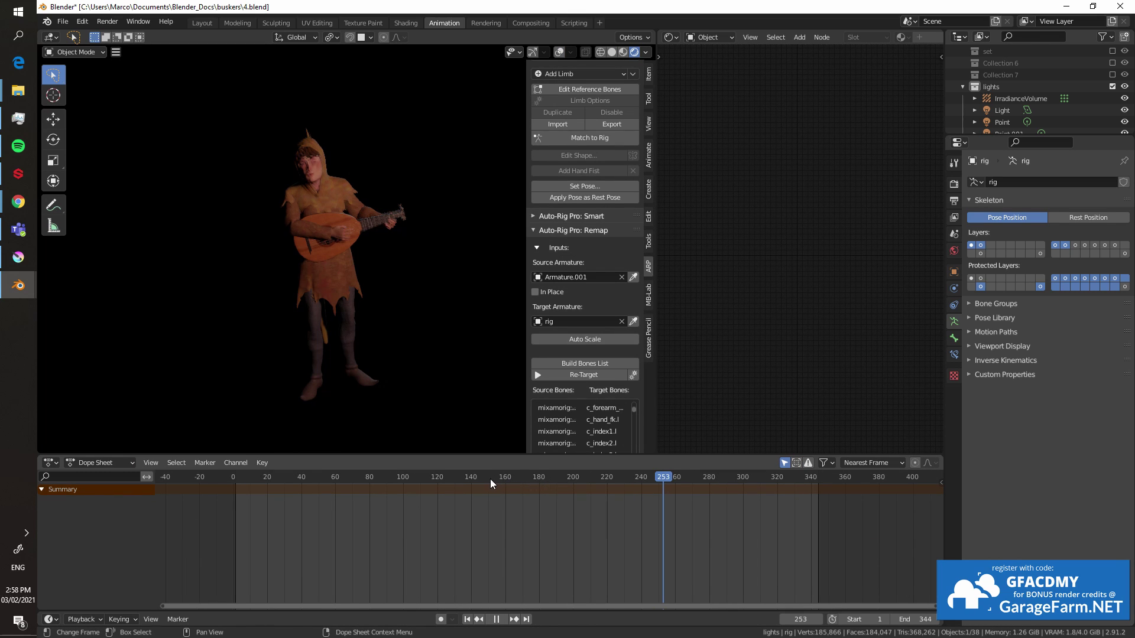
key("space")
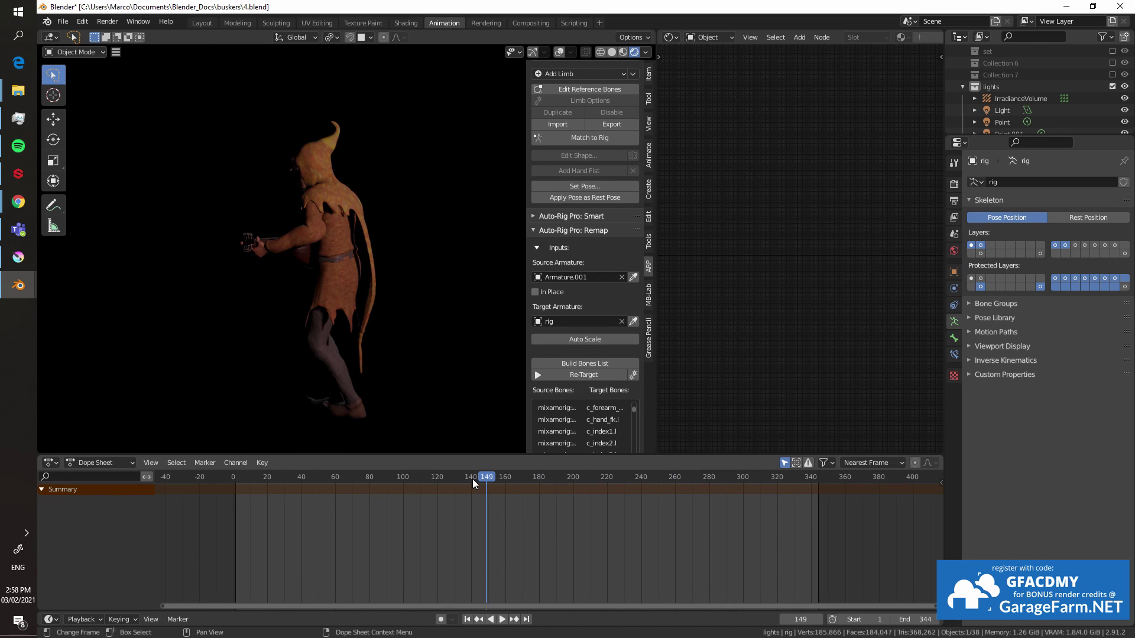
left_click(423, 477)
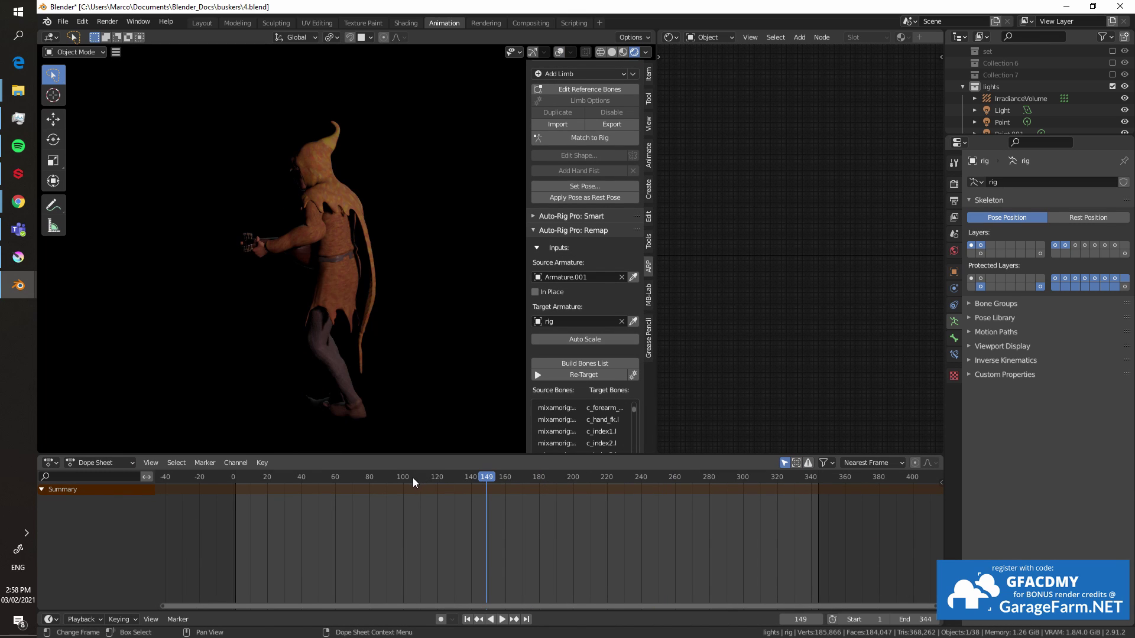
left_click(335, 477)
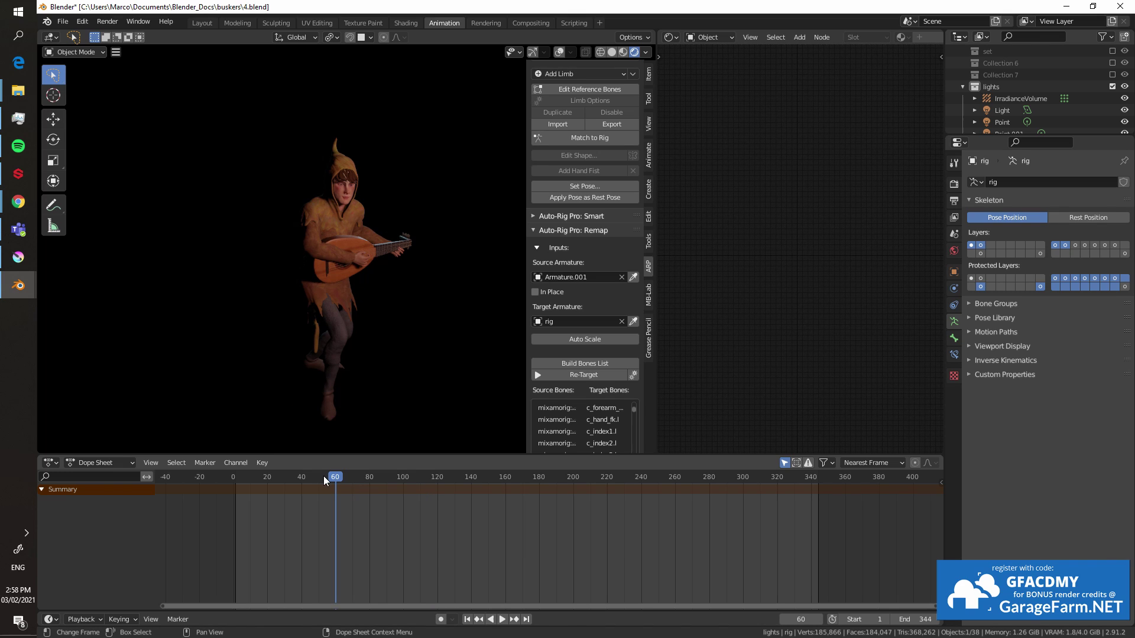